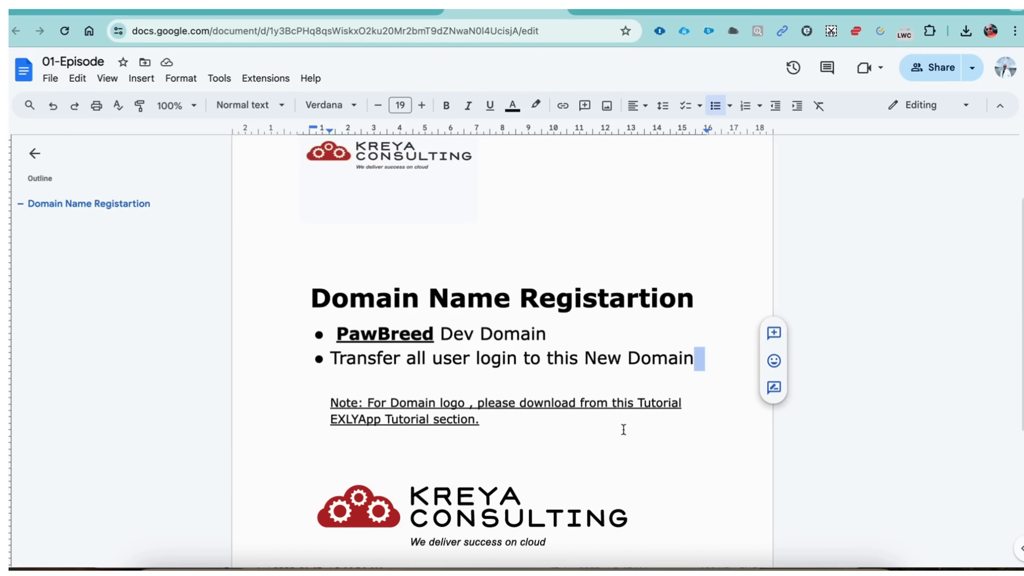
- Scroll the domain registration notes, then switch to the Salesforce welcome email in Gmail
scroll(616, 359, down, 1)
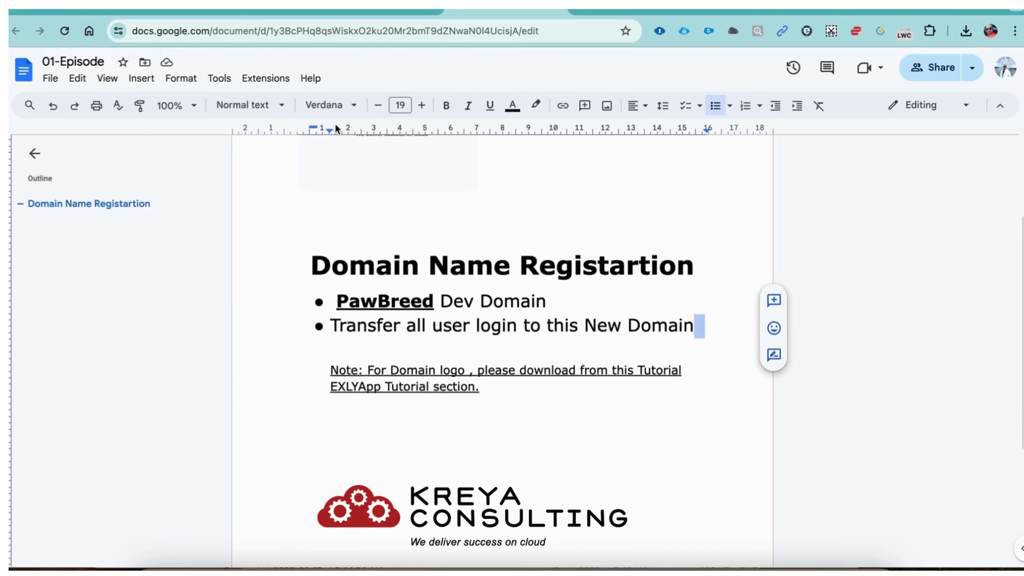
click(260, 9)
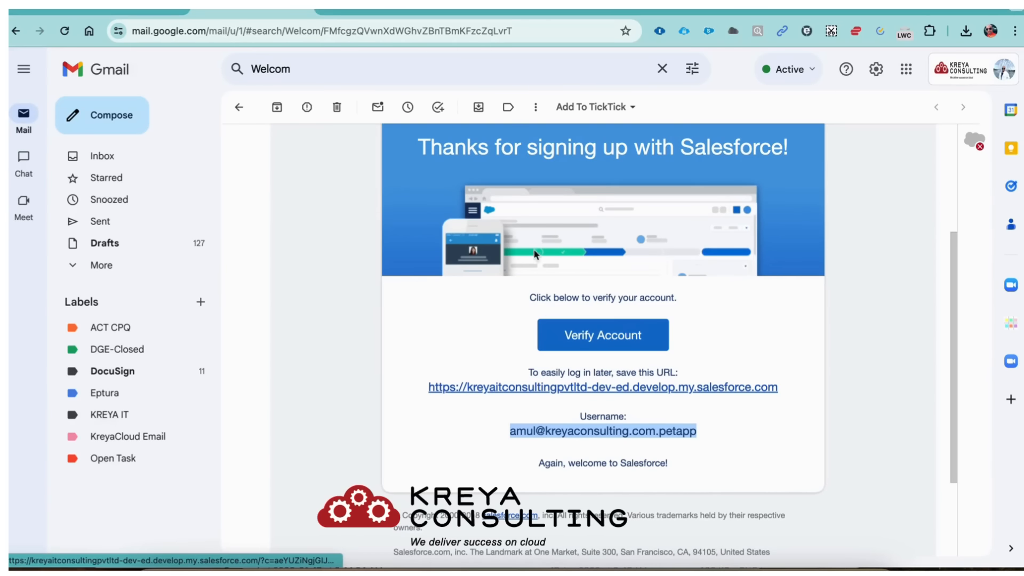
- Glance at the My Domain settings and domain notes, ending on the 250 x 125 px PawBreed logo
click(603, 9)
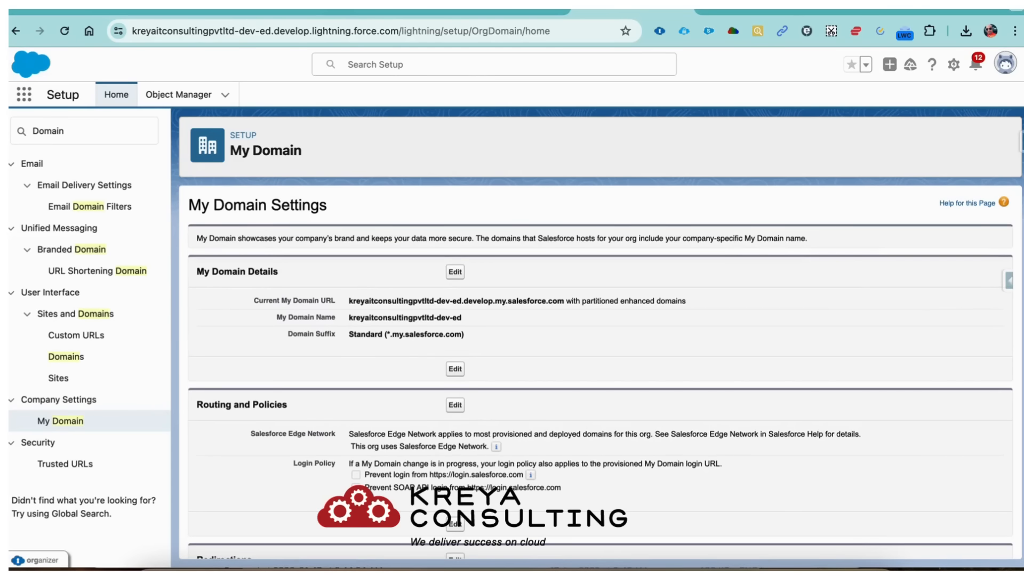
click(502, 9)
click(601, 11)
click(740, 10)
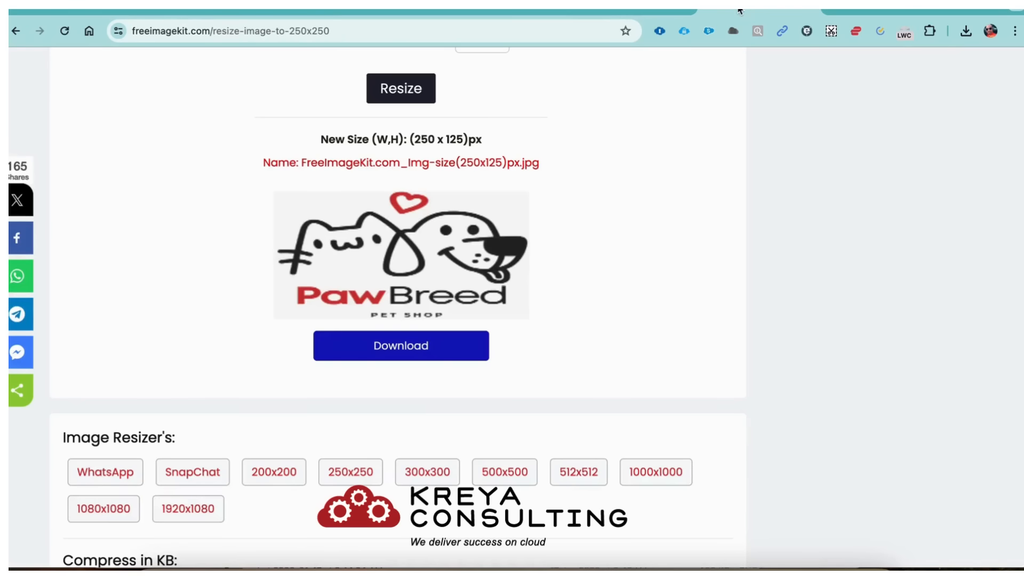
- Load login.salesforce.com in the address bar to reach the saved-username login page
click(321, 30)
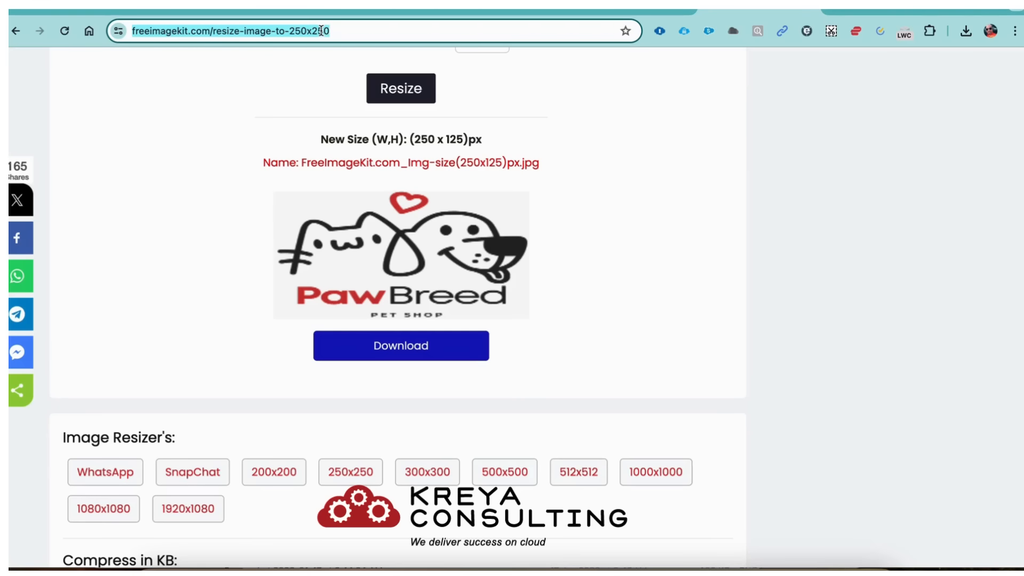
text(lo)
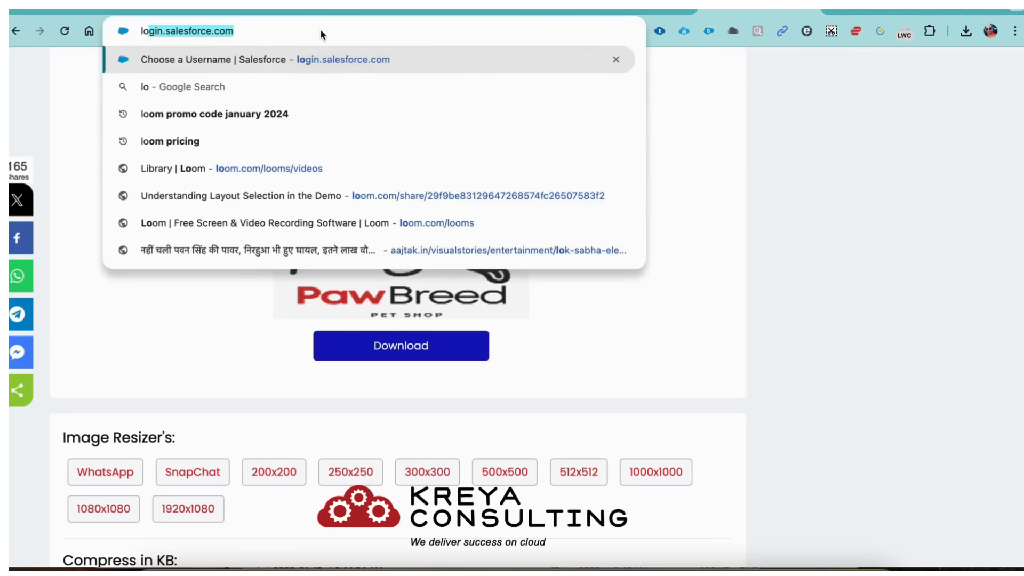
text(gin.)
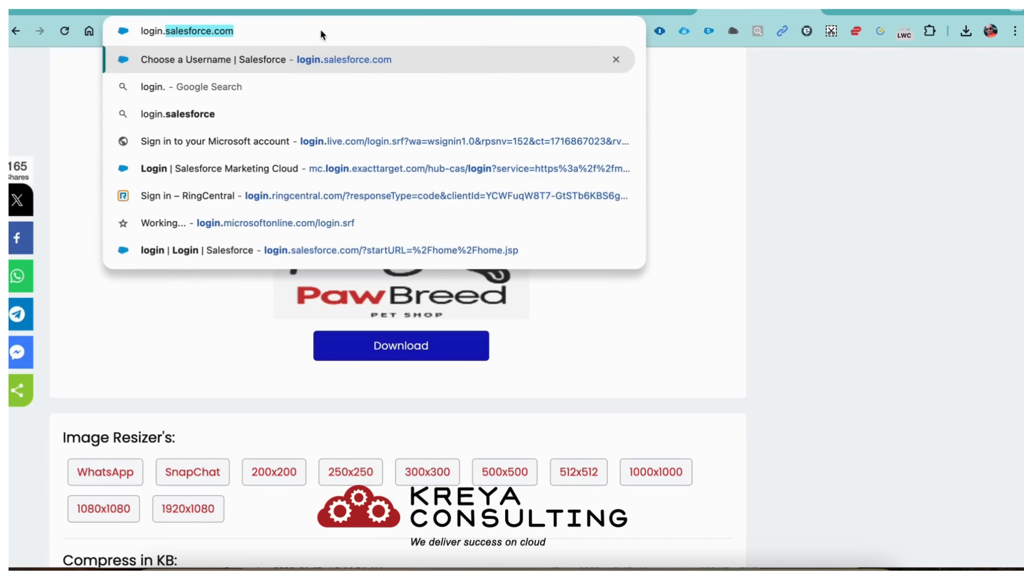
key(Return)
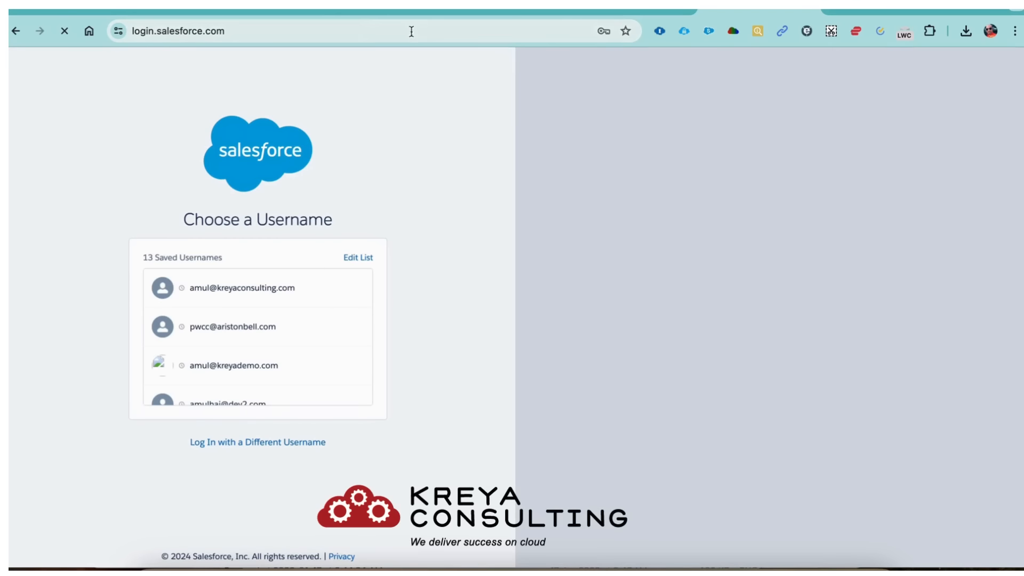
- Open the sandbox login page at test.salesforce.com in a spare tab
click(865, 11)
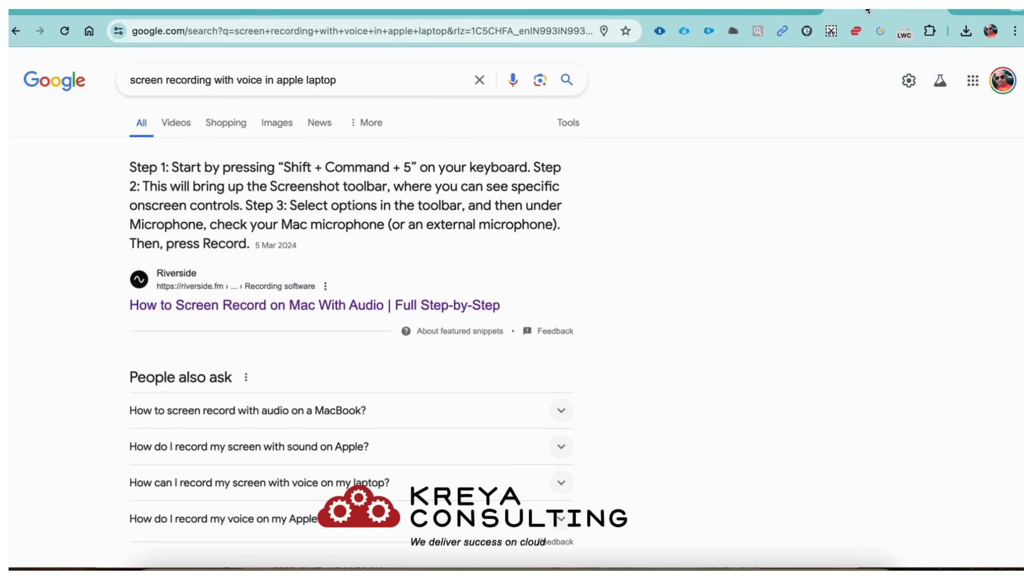
click(302, 35)
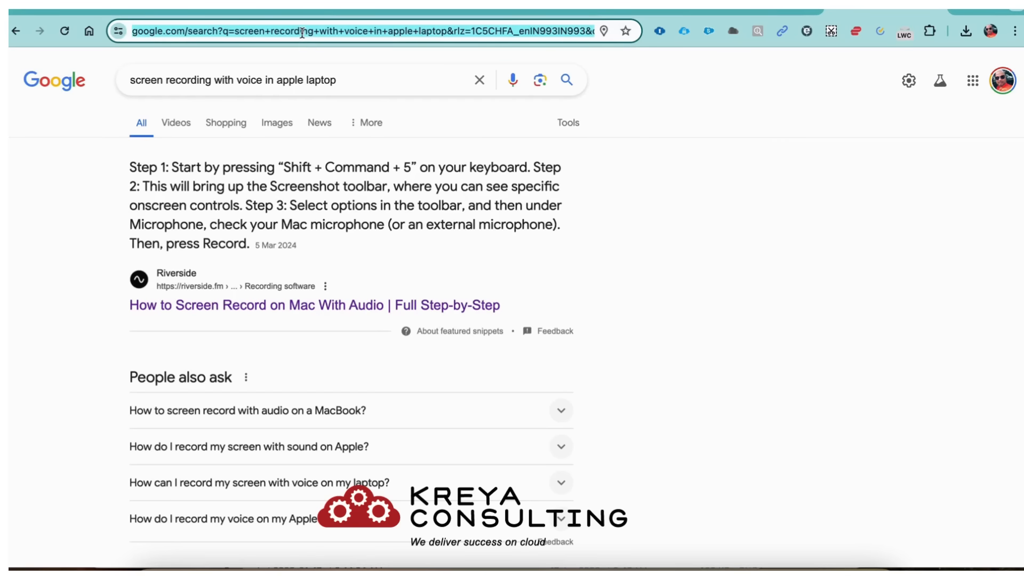
text(test)
key(Return)
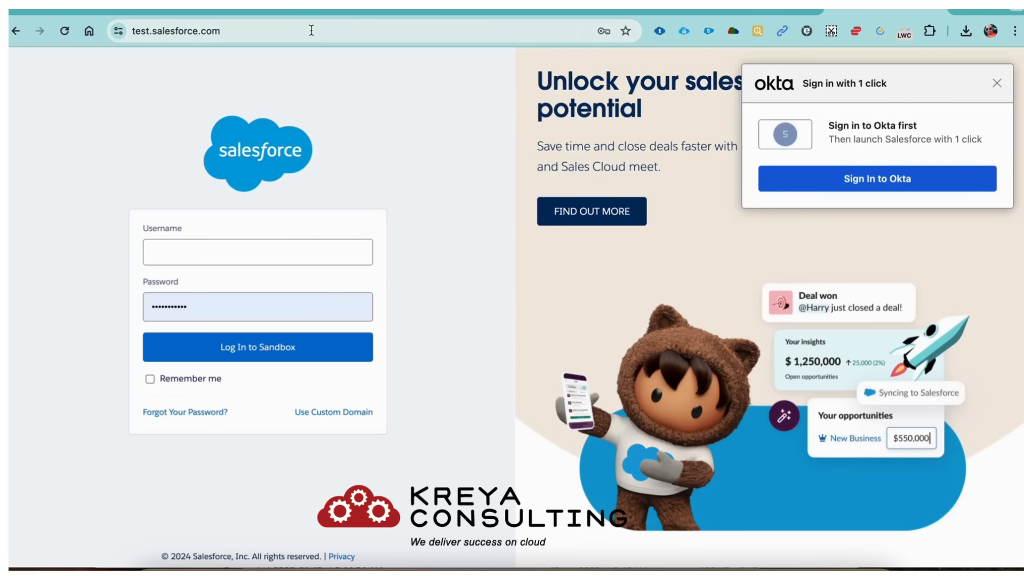
- Compare the sandbox and standard login pages, then return to the My Domain settings
click(757, 10)
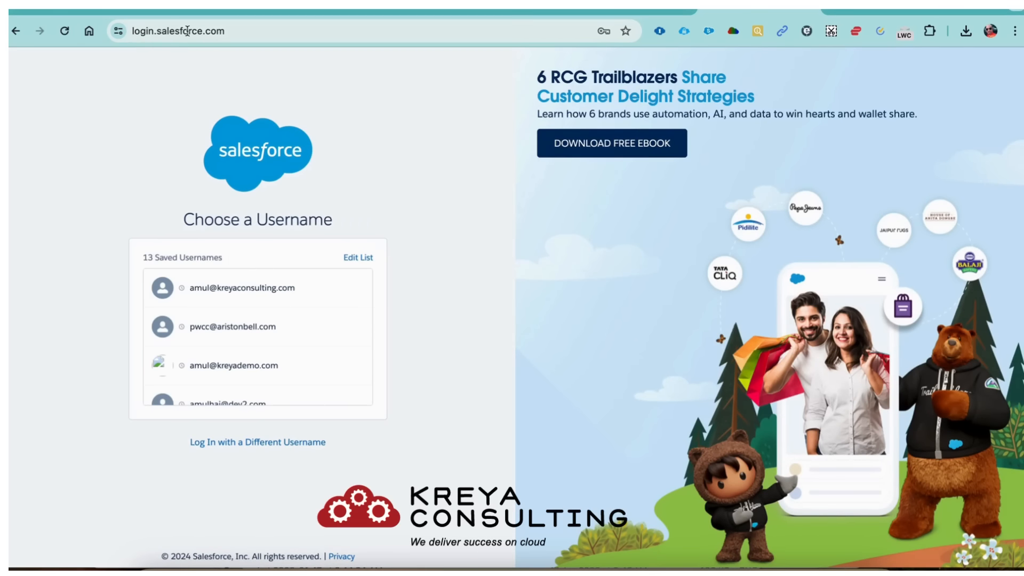
click(731, 38)
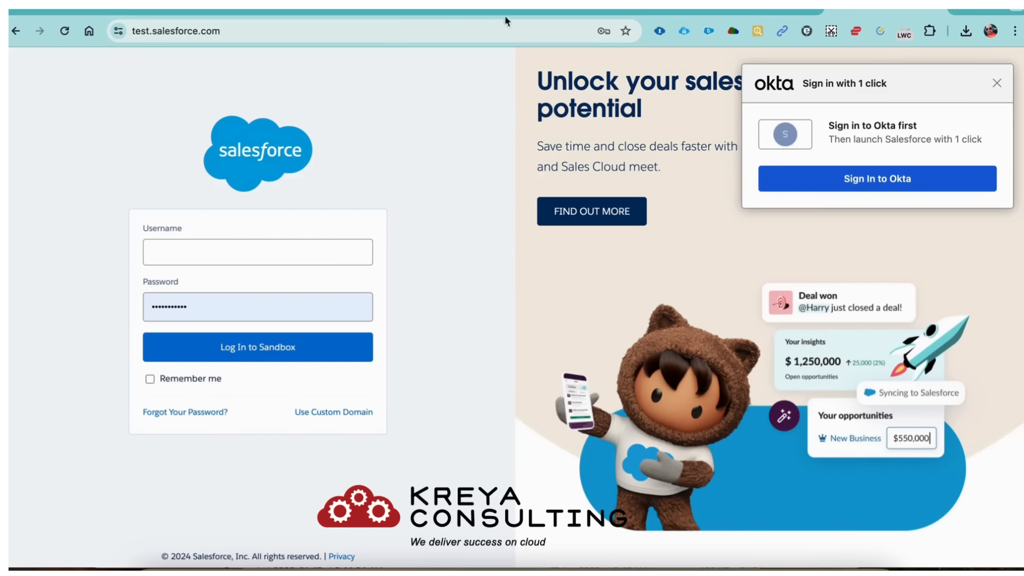
click(725, 9)
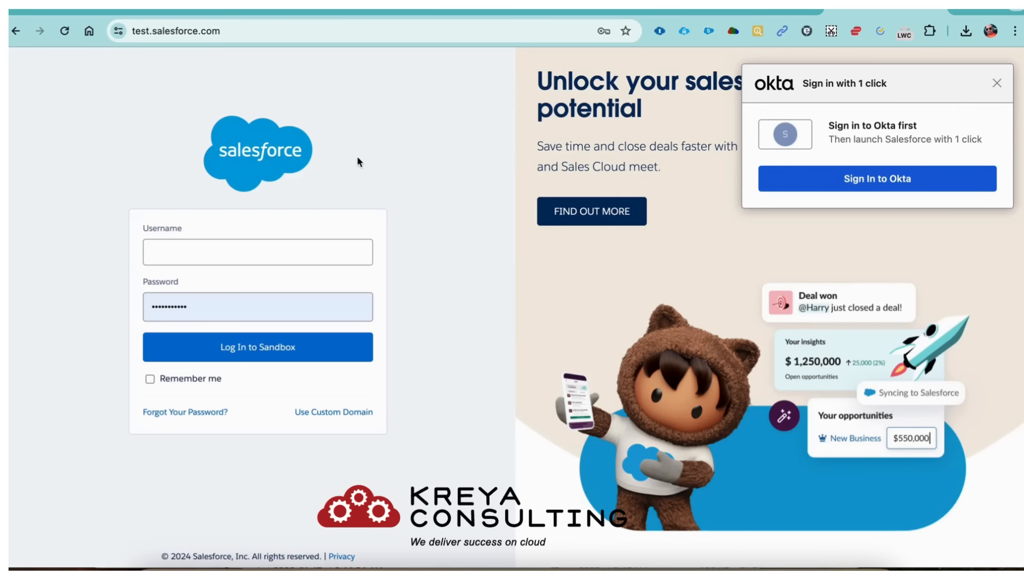
click(771, 13)
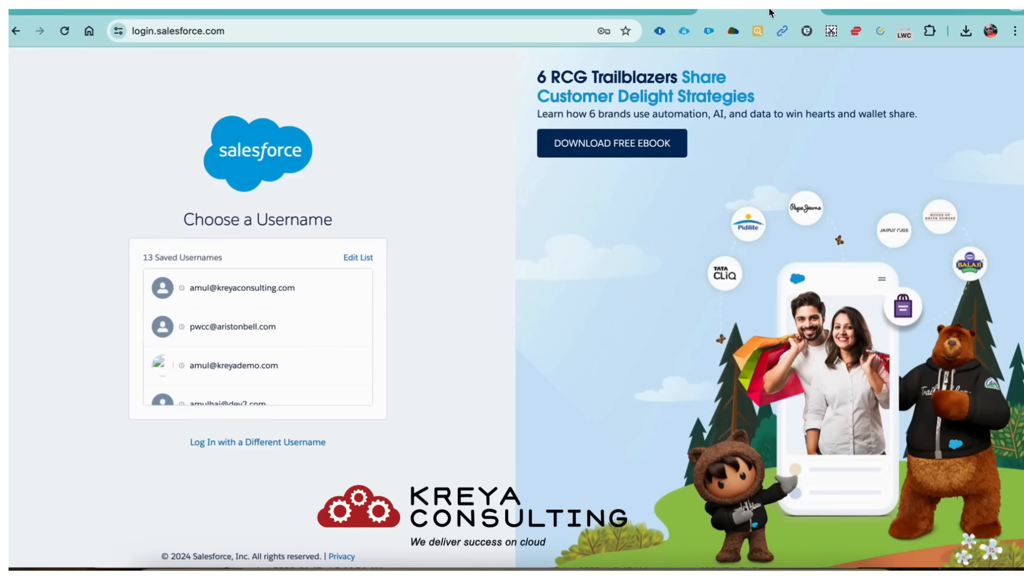
click(653, 14)
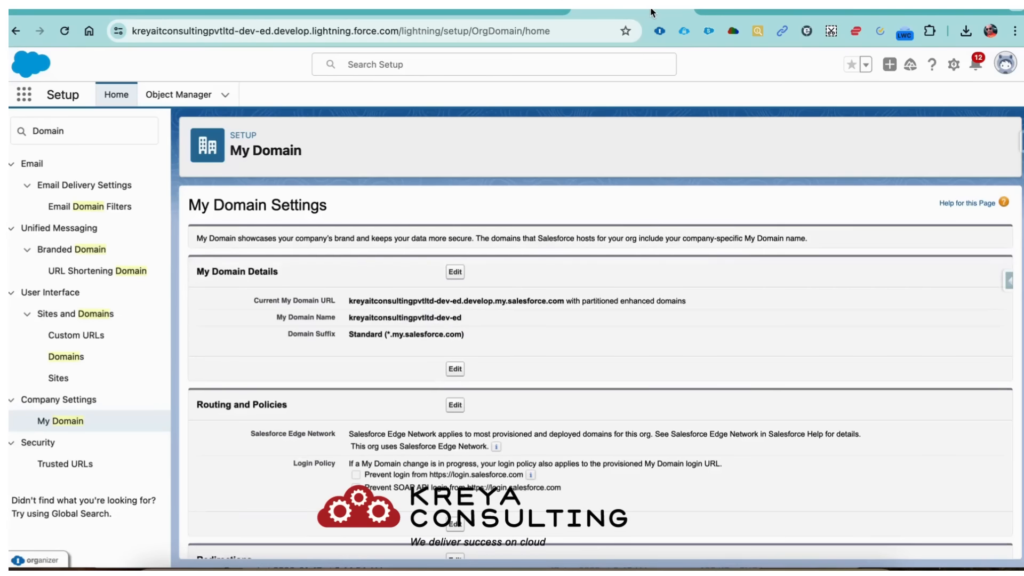
- From Setup Home, find My Domain via Quick Find and edit its My Domain Details
click(1007, 67)
click(953, 65)
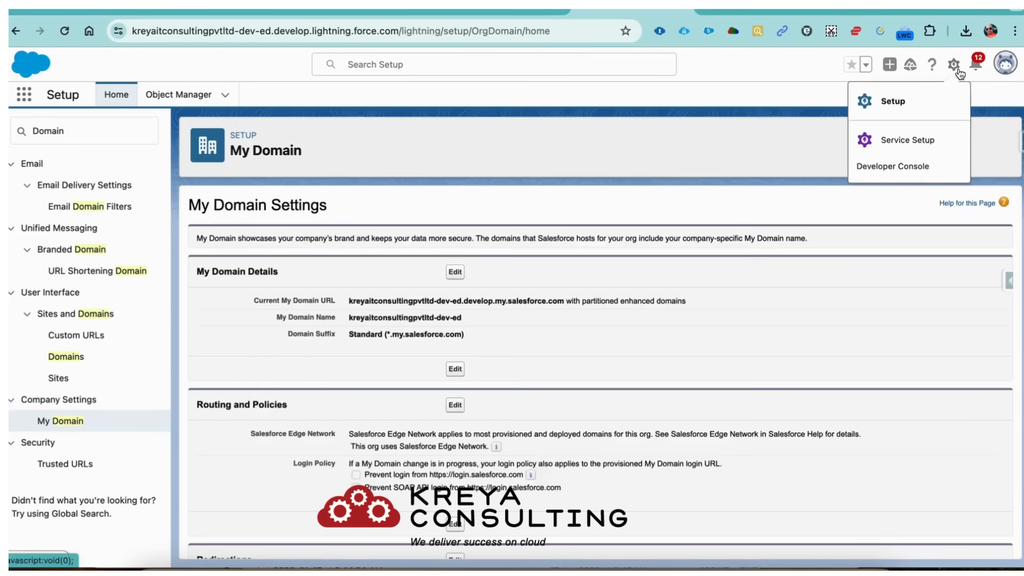
click(899, 109)
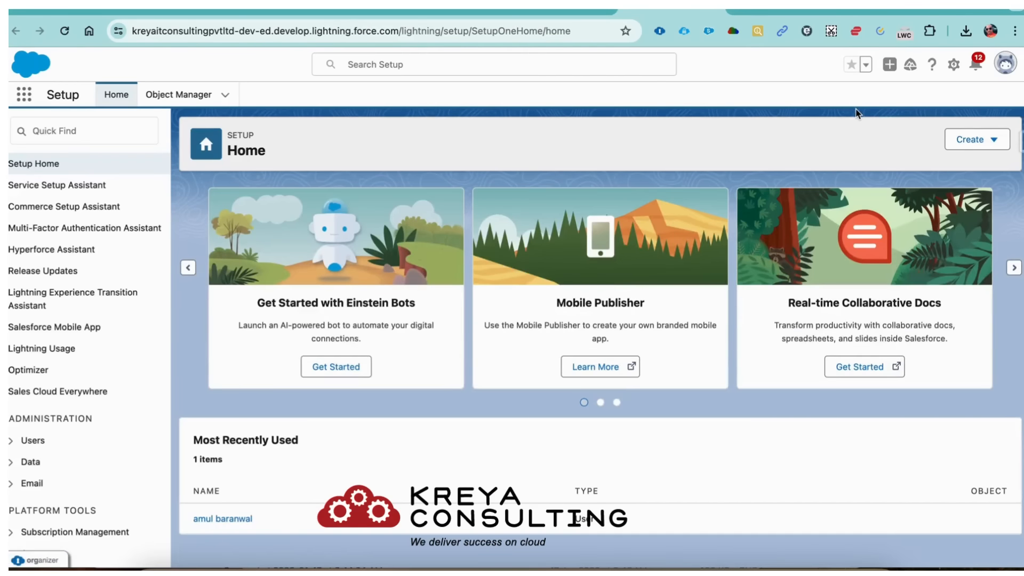
click(101, 137)
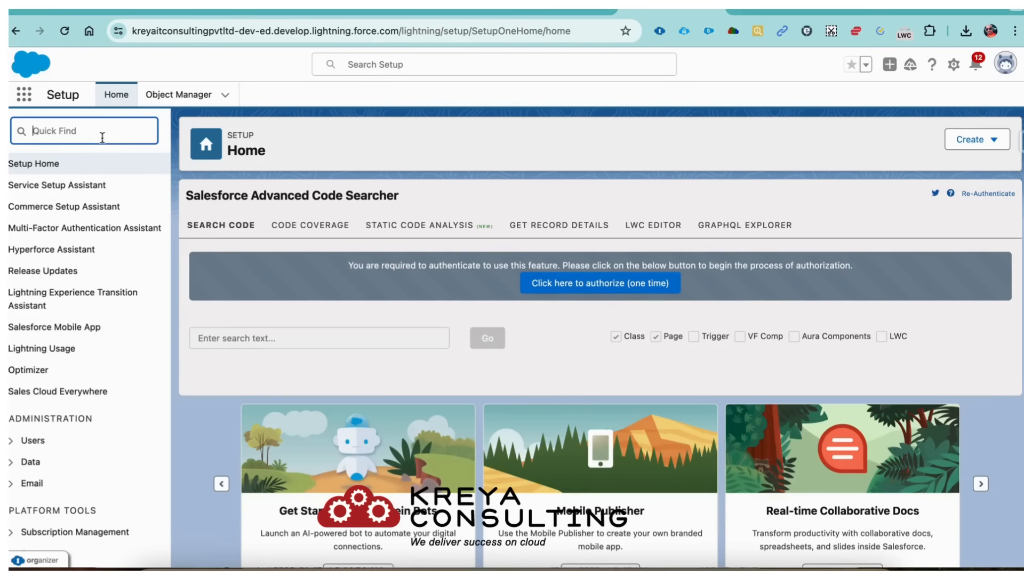
text(My DOm)
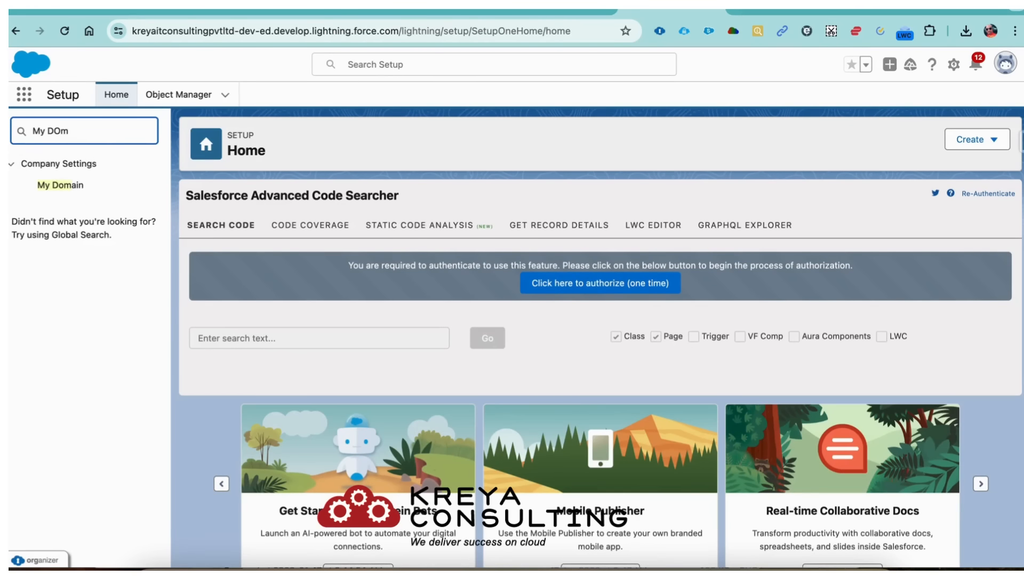
click(72, 186)
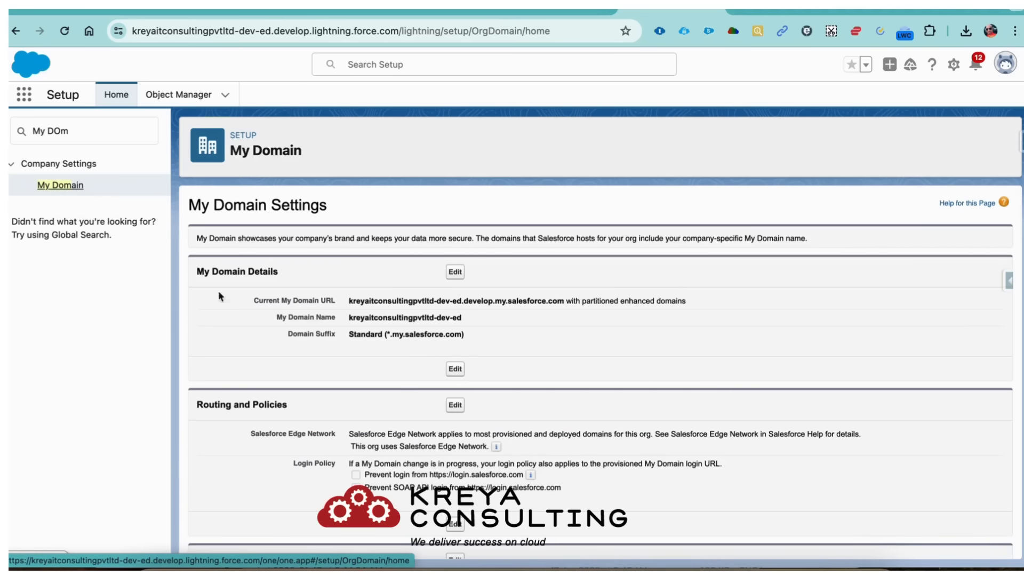
click(455, 272)
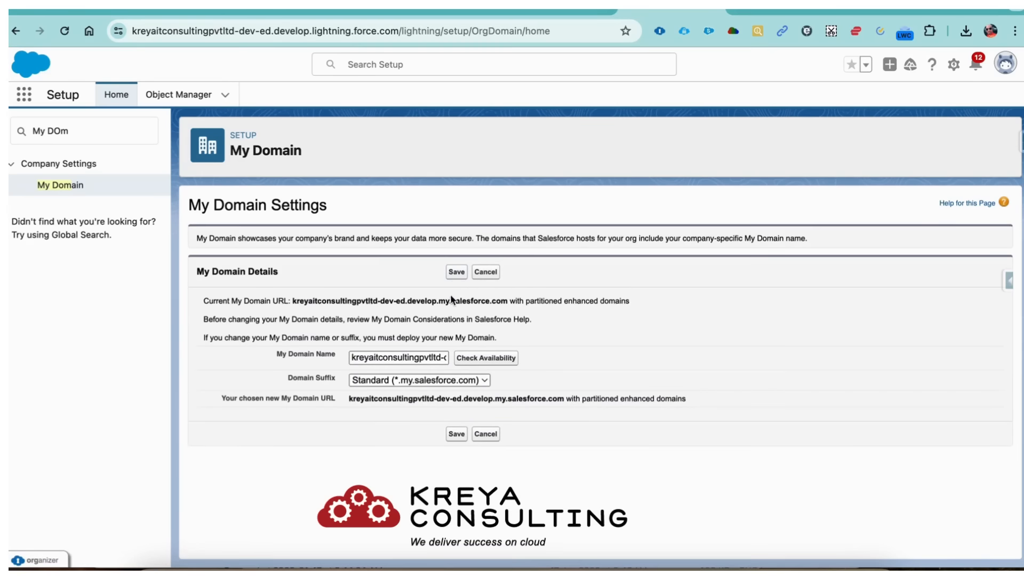
- Replace the My Domain Name with PawBreed copied from the domain registration notes
triple_click(406, 354)
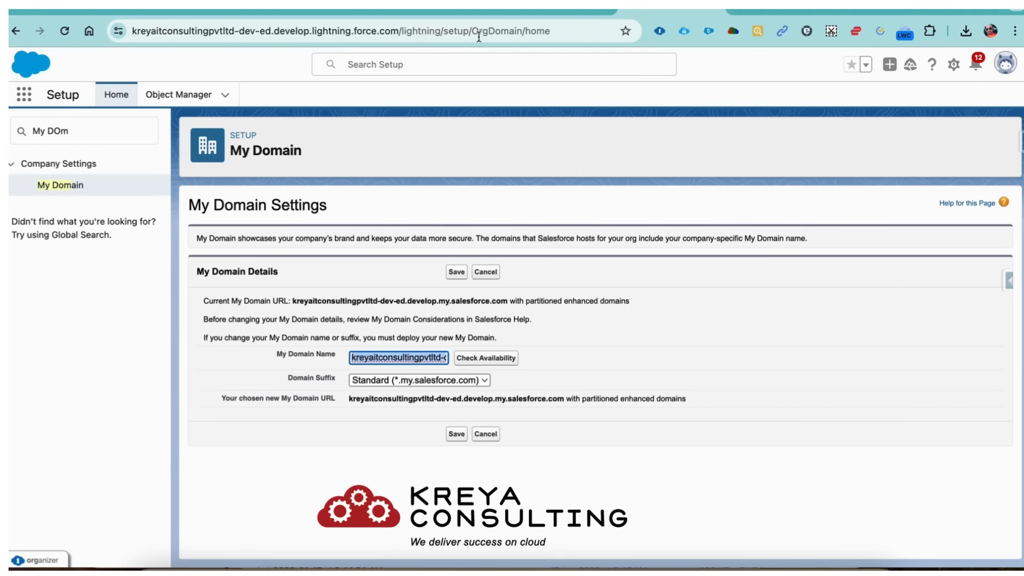
click(468, 10)
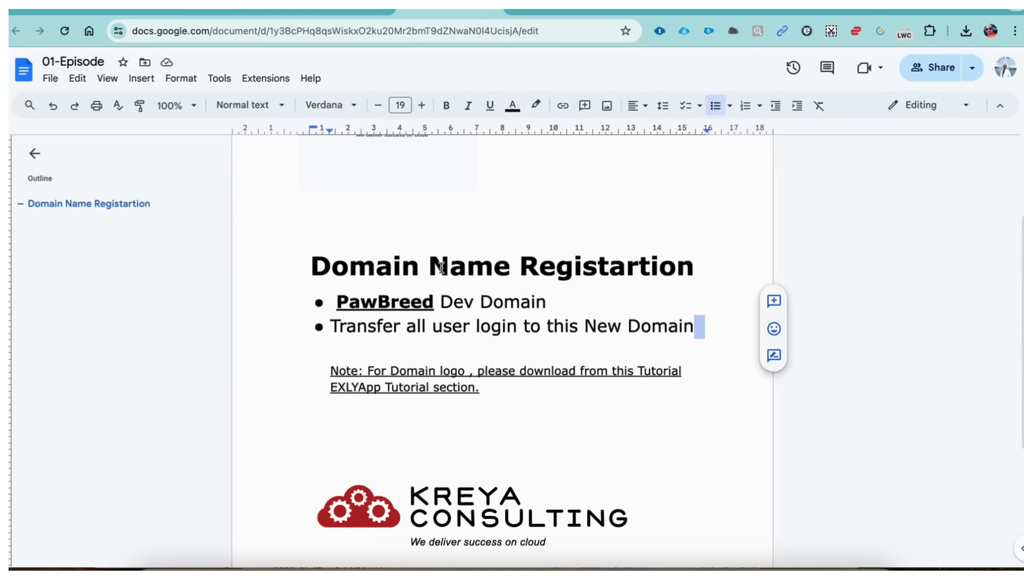
click(433, 304)
drag(432, 304, 339, 306)
key(super+c)
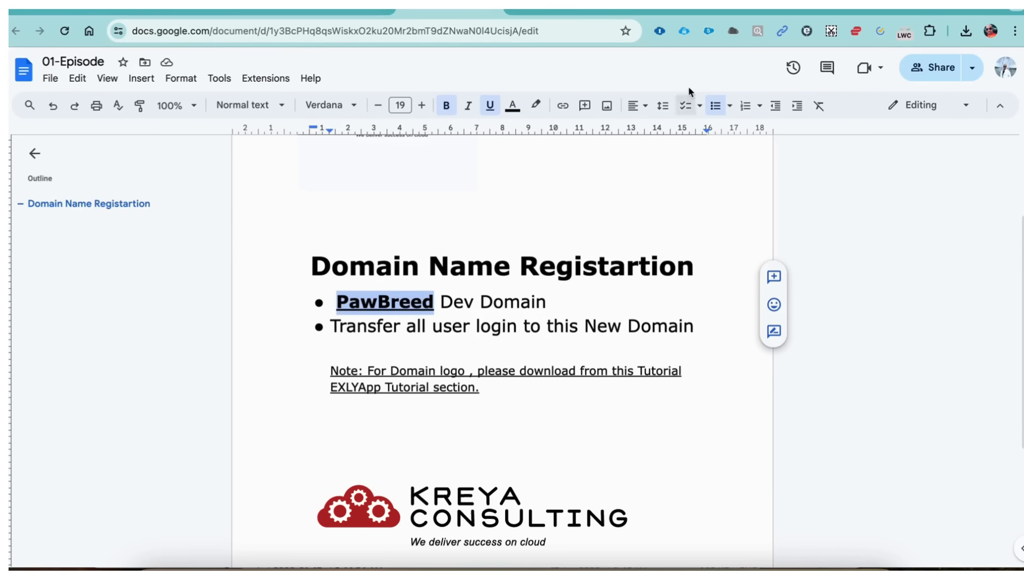
click(662, 9)
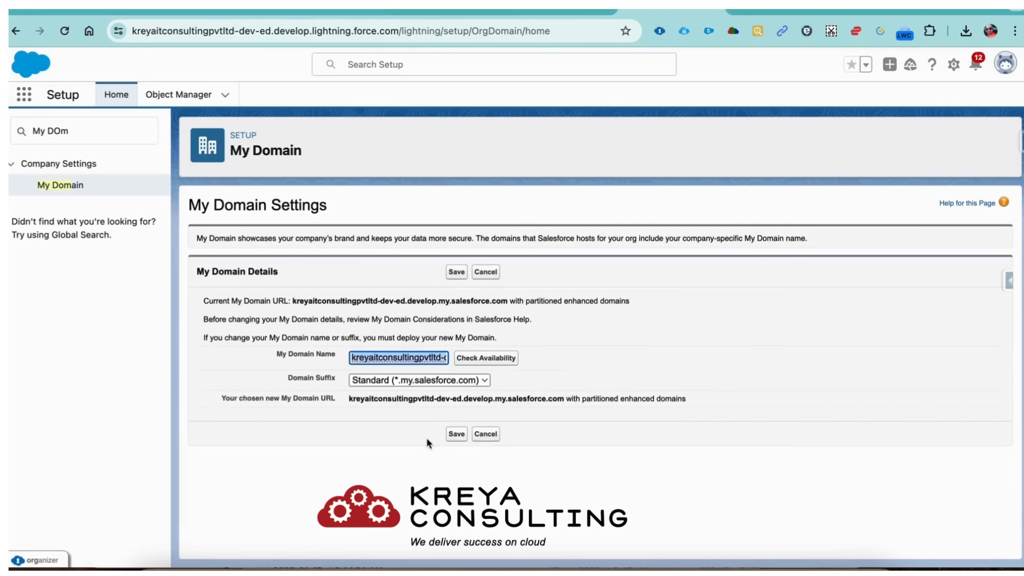
key(super+v)
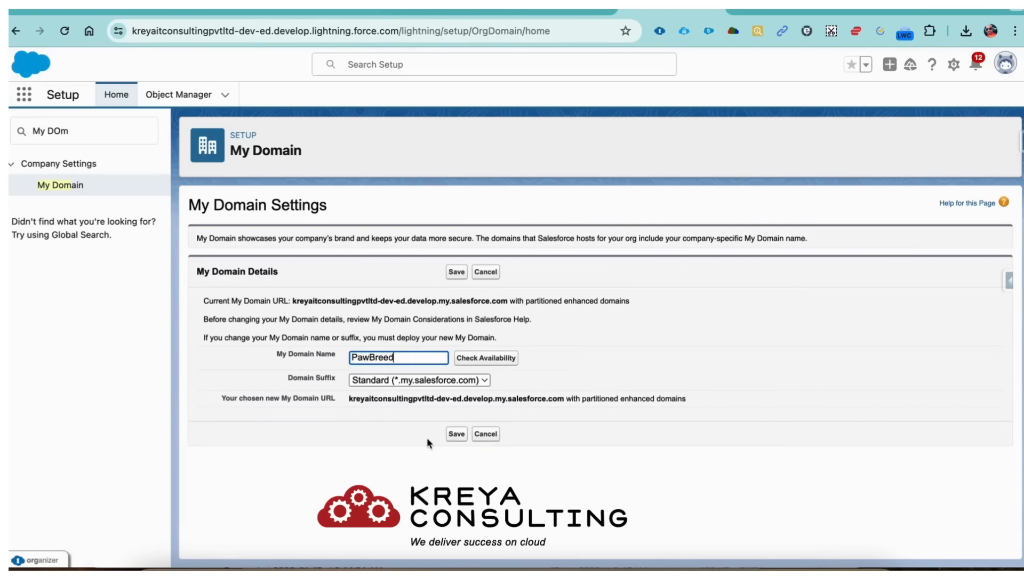
- Confirm PawBreed-dev-ed is available and save it for the URL change confirmation
click(483, 362)
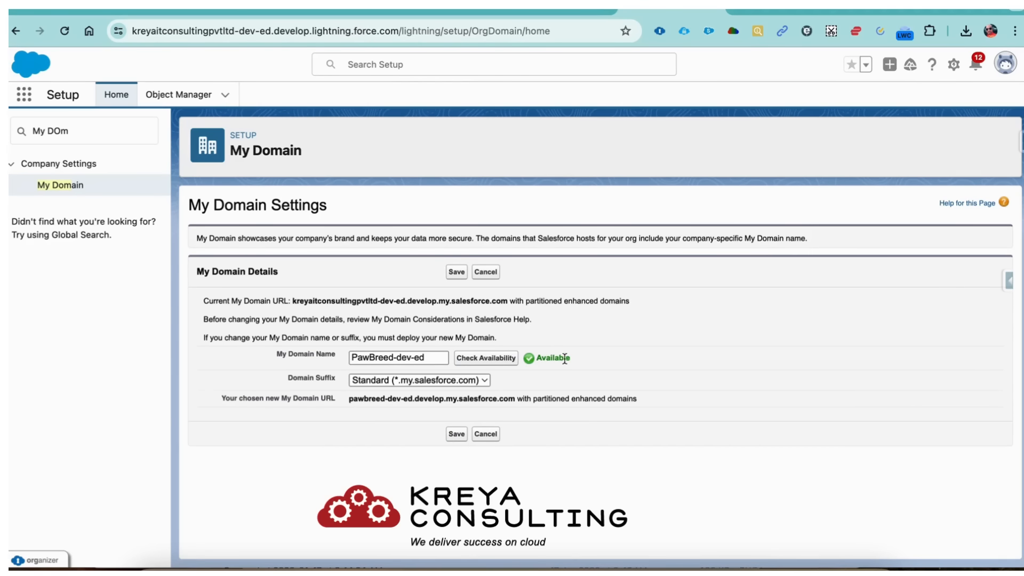
click(392, 358)
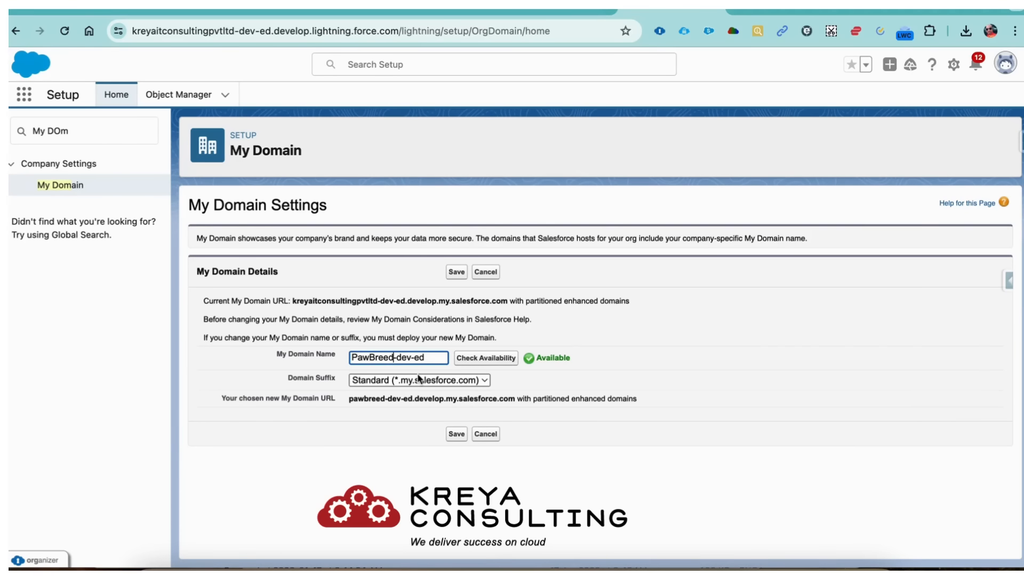
click(457, 434)
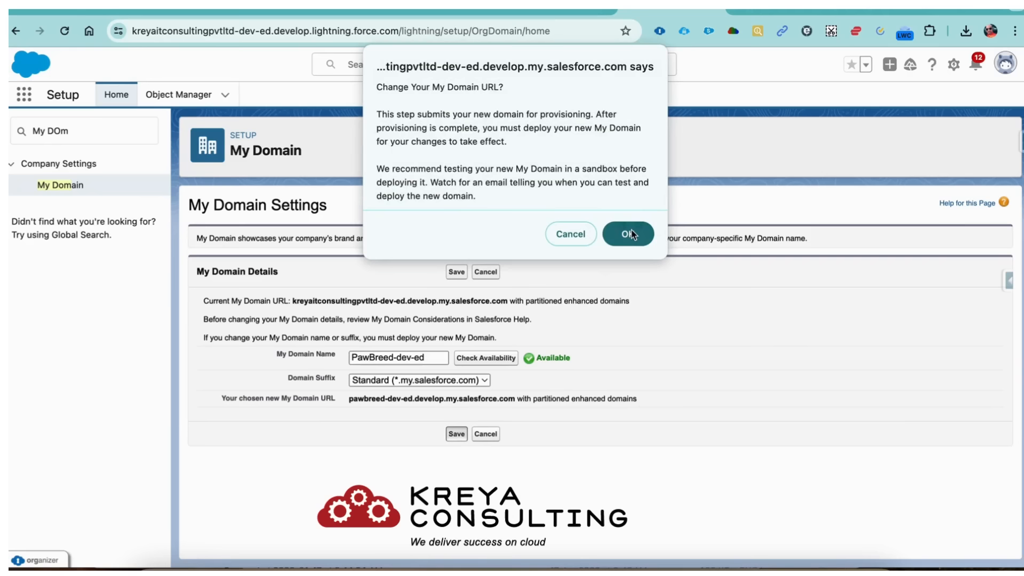
- Confirm the URL change and save to provision pawbreed-dev-ed.develop.my.salesforce.com
click(633, 236)
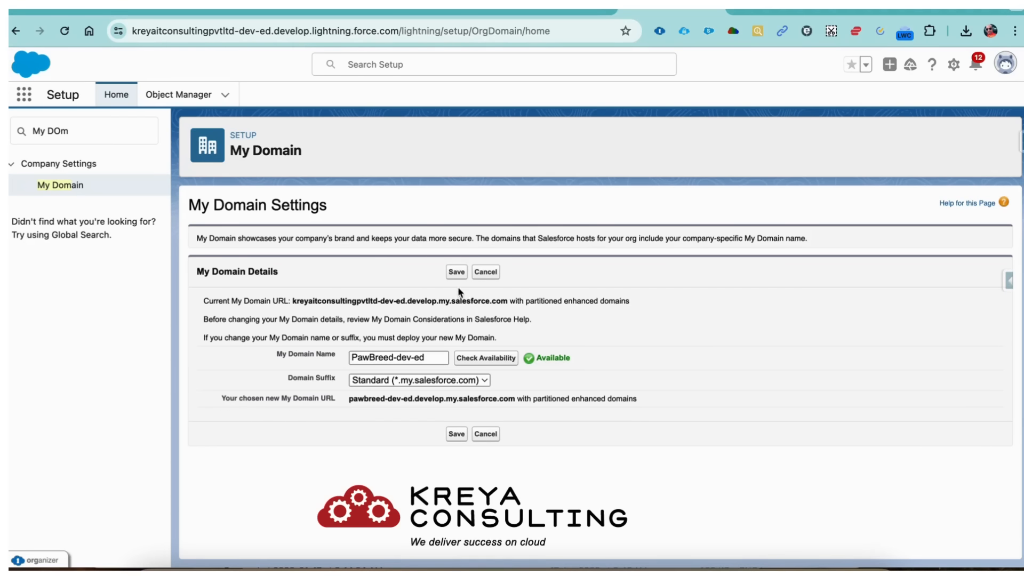
click(457, 273)
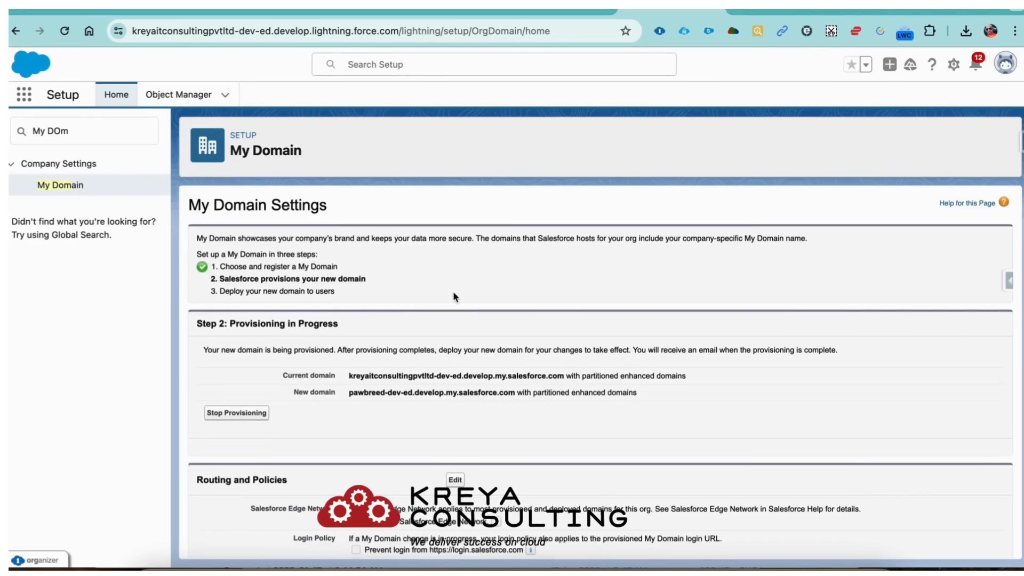
- Reload the My Domain page repeatedly to check the pawbreed-dev-ed provisioning status
scroll(452, 291, down, 3)
scroll(452, 291, up, 3)
scroll(553, 392, down, 5)
scroll(553, 393, up, 5)
click(65, 32)
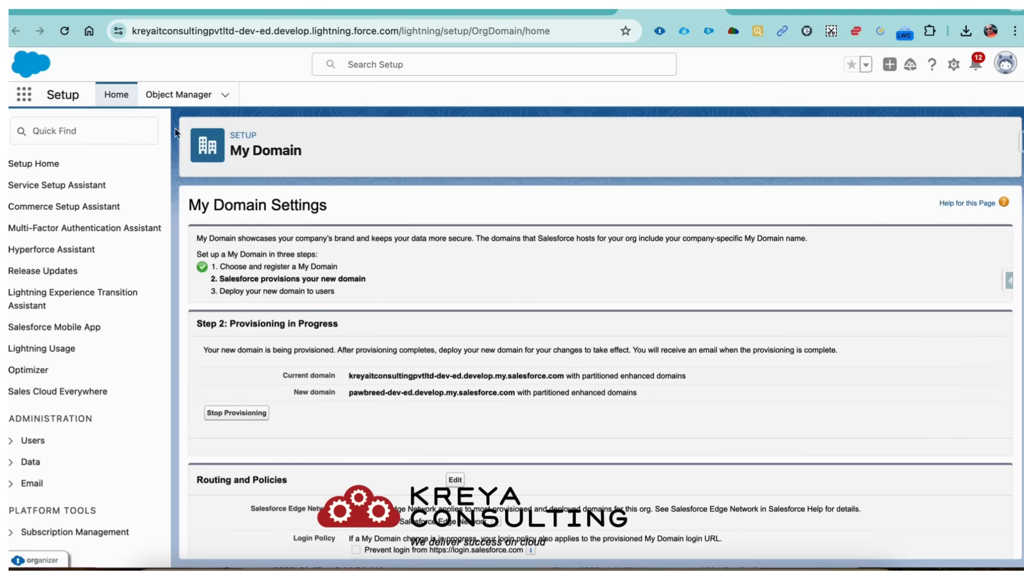
click(65, 31)
scroll(375, 367, down, 5)
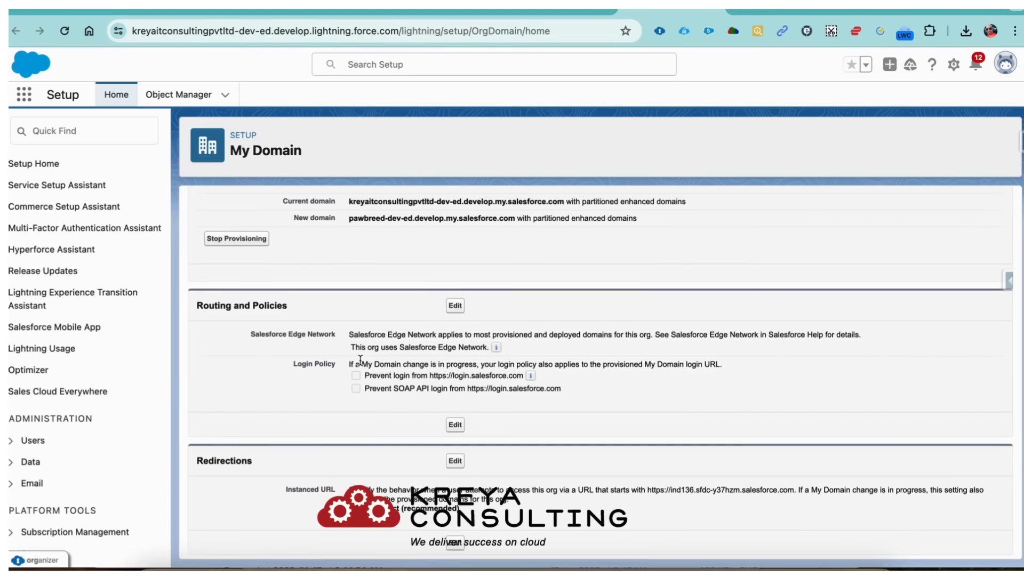
scroll(360, 361, up, 5)
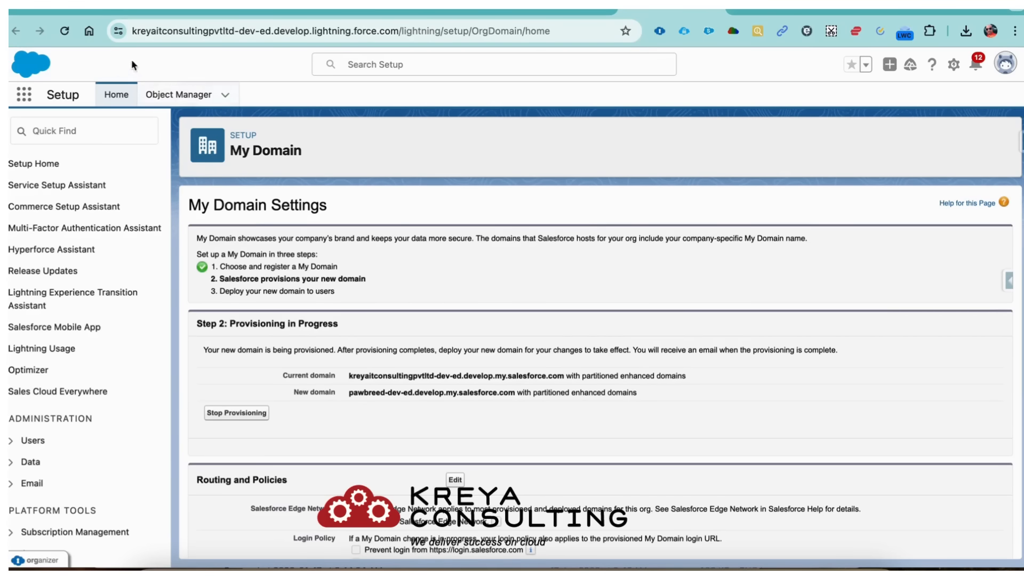
click(65, 32)
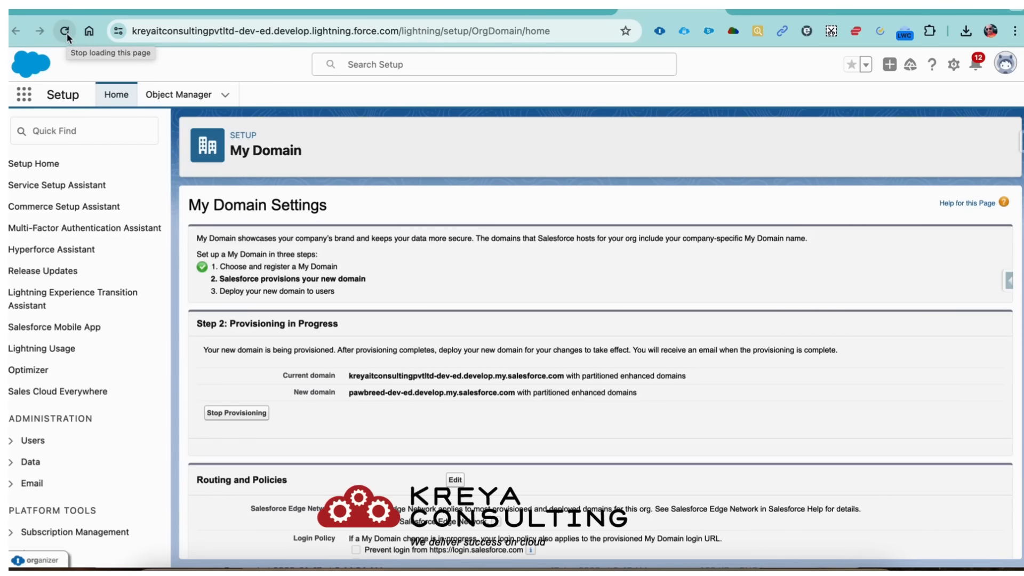
click(65, 32)
scroll(358, 373, down, 2)
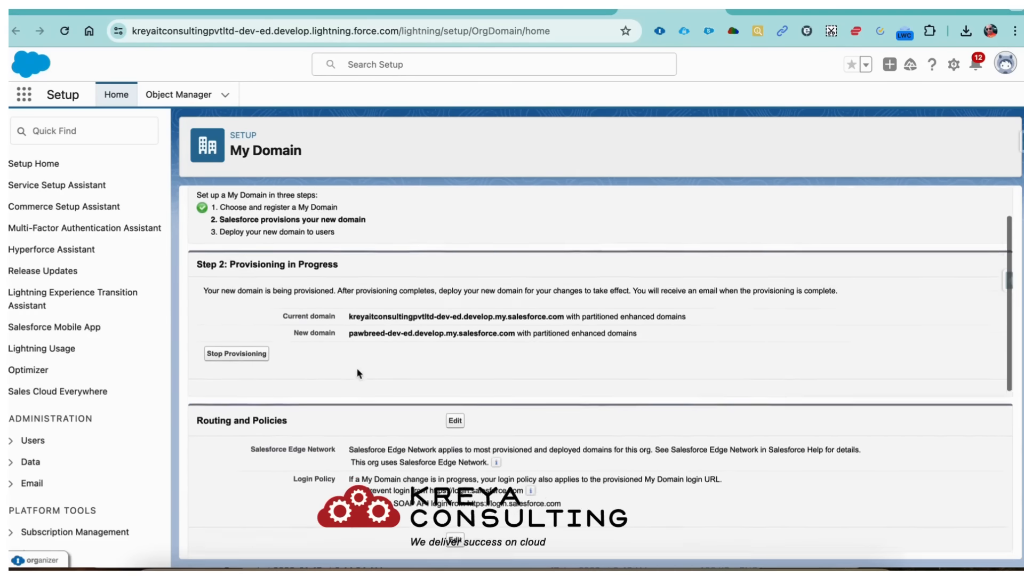
scroll(357, 373, down, 3)
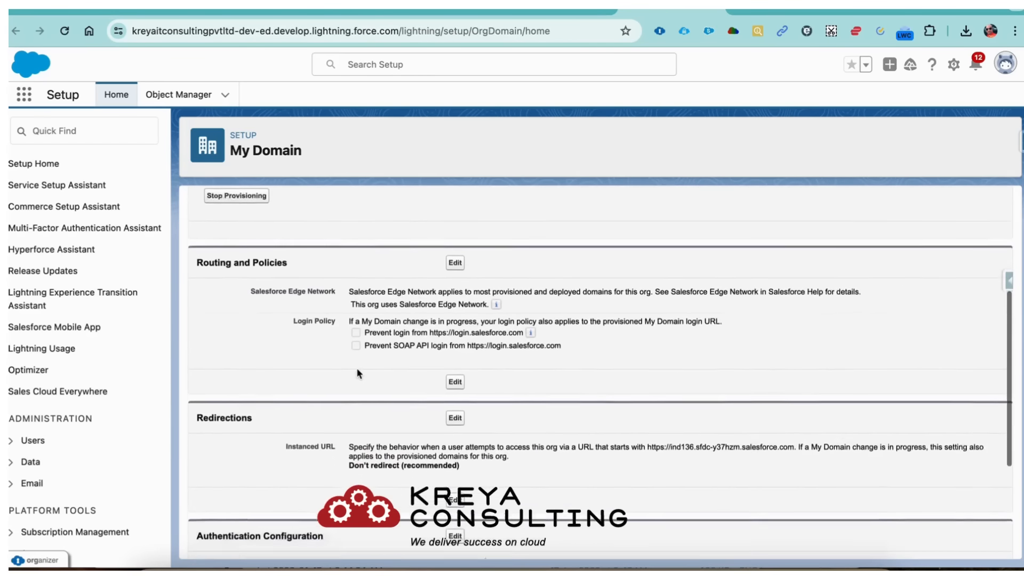
scroll(357, 373, down, 4)
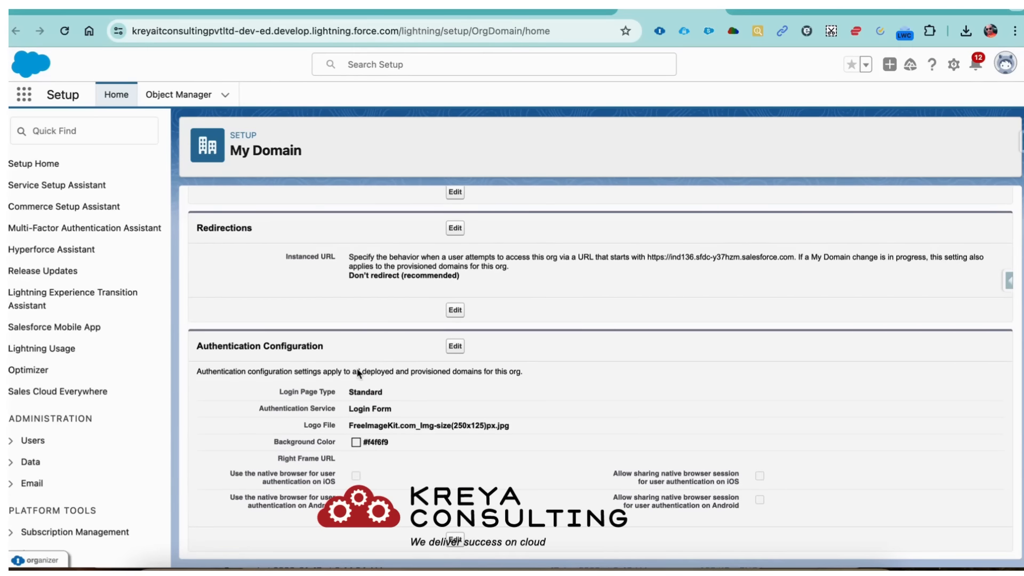
scroll(357, 373, up, 3)
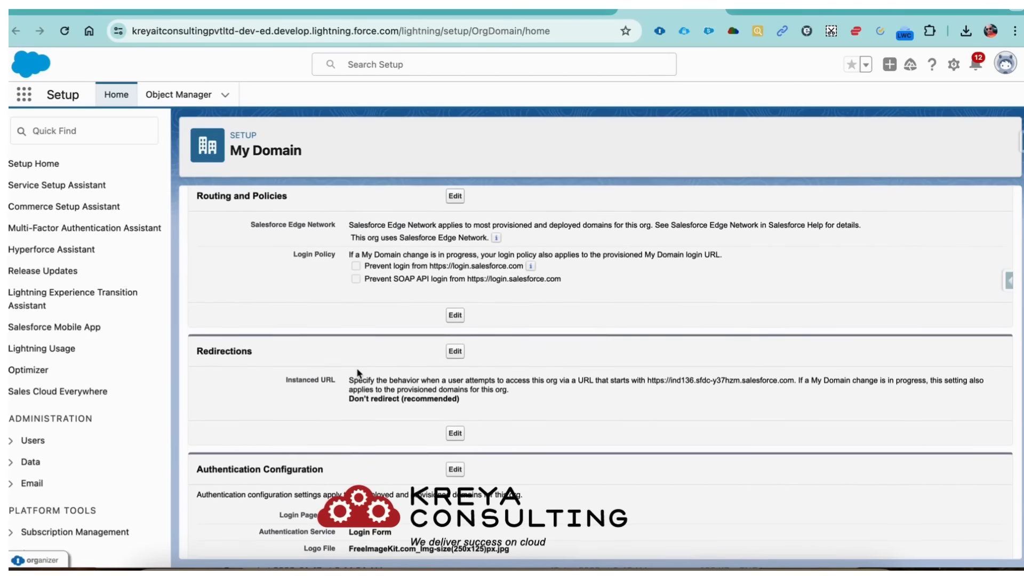
scroll(357, 373, up, 7)
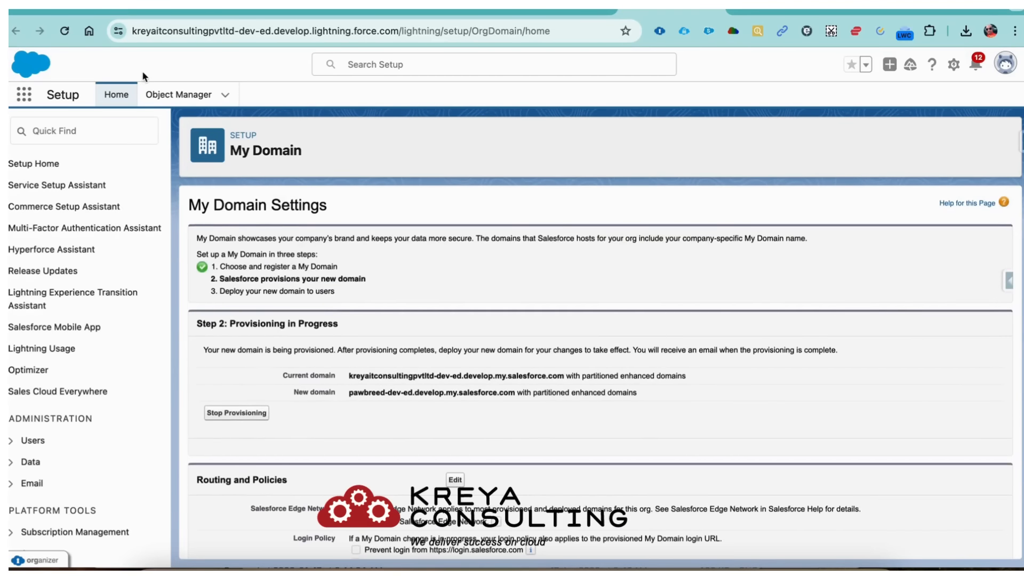
click(68, 36)
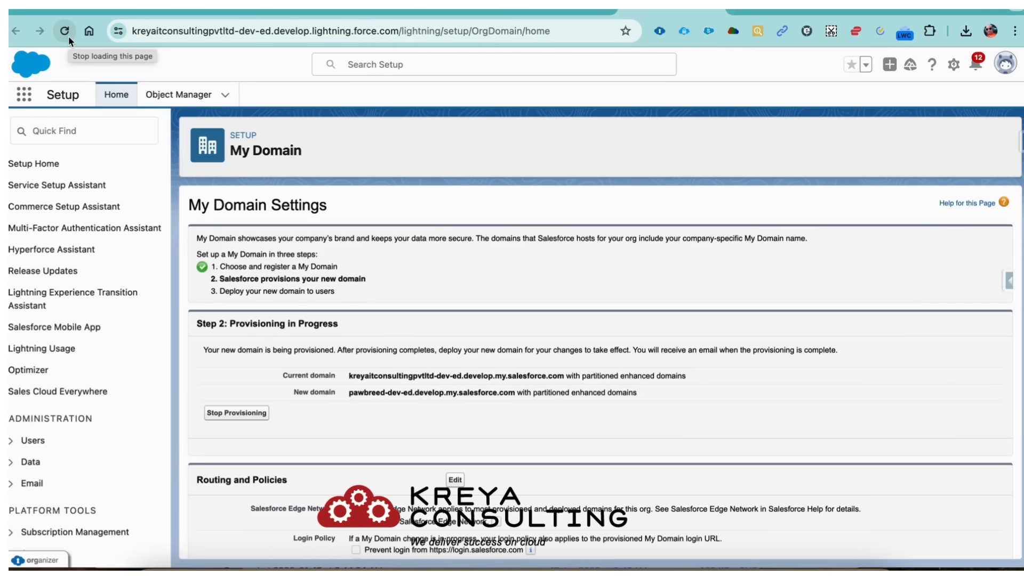
- Review Routing, Redirections and Authentication Configuration, selecting the Standard login page type text
scroll(411, 424, down, 3)
scroll(411, 425, down, 8)
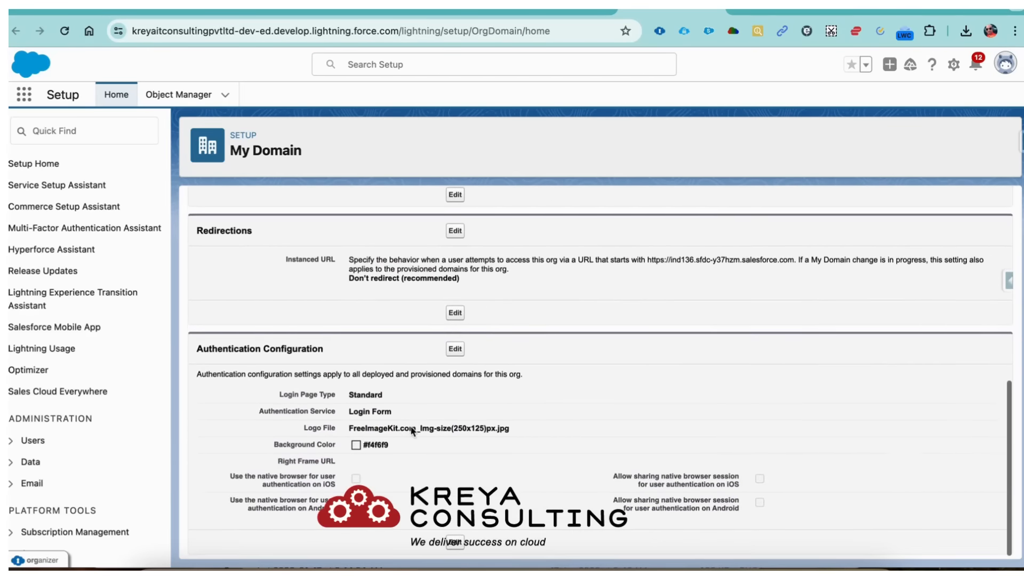
scroll(410, 429, up, 10)
scroll(410, 426, up, 2)
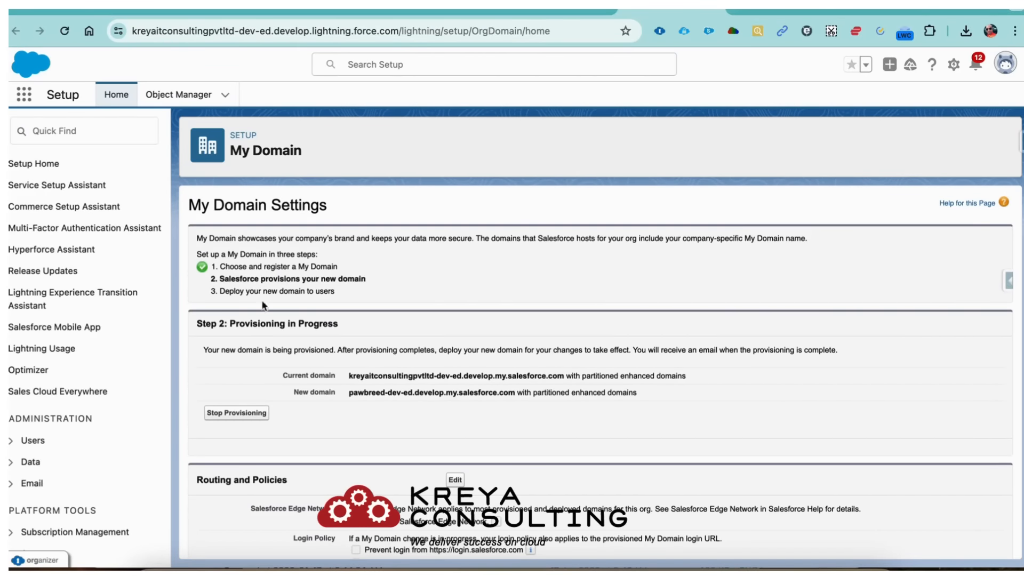
scroll(359, 411, down, 10)
scroll(361, 410, down, 1)
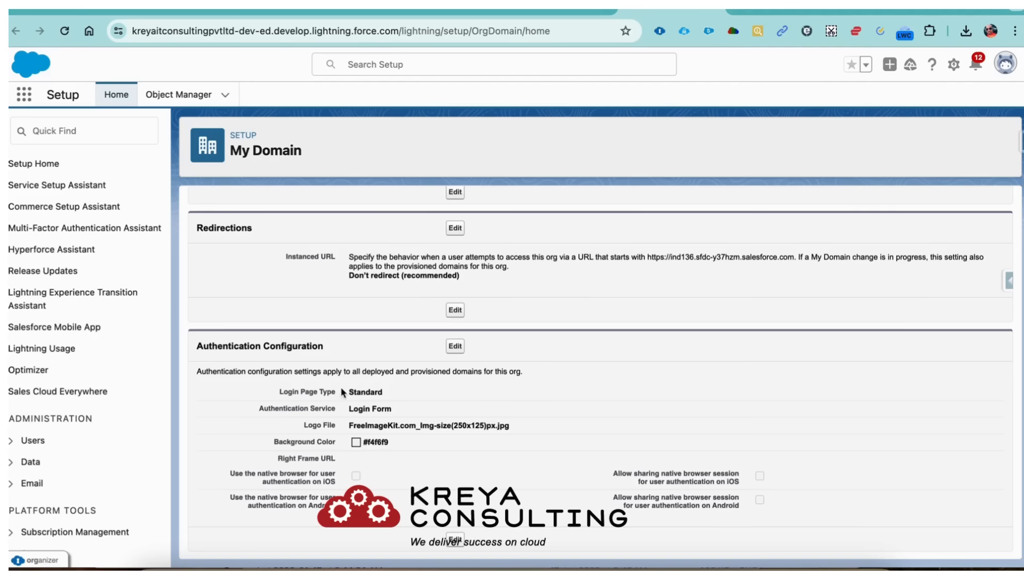
drag(348, 393, 365, 409)
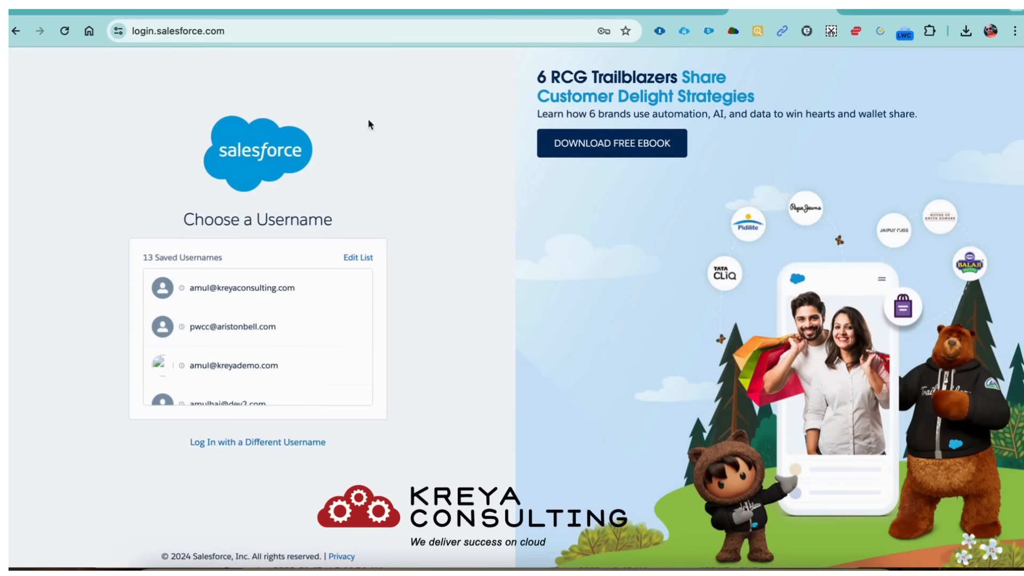
- Glance at the episode notes and login page, then return to the My Domain settings
click(443, 13)
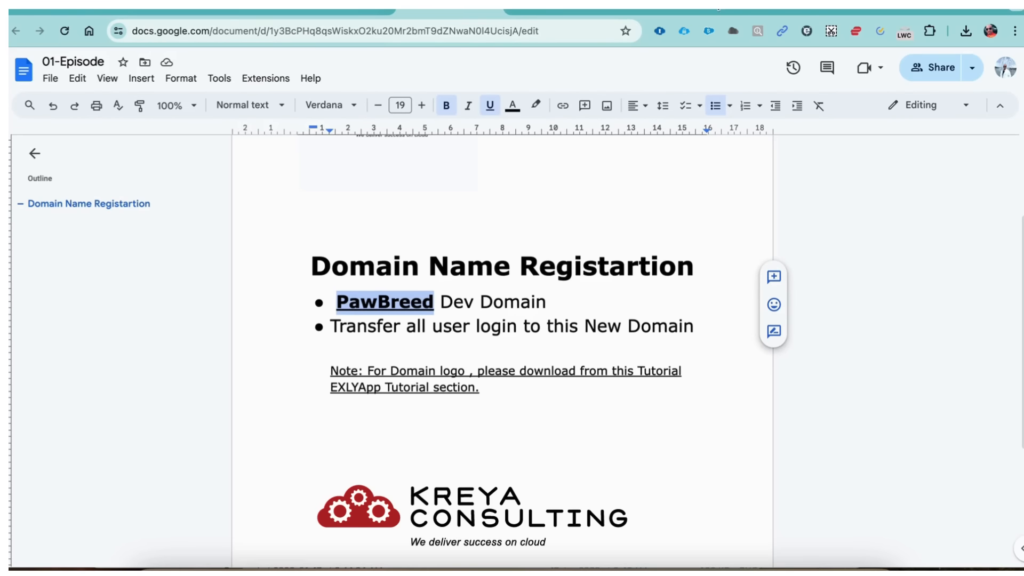
click(782, 12)
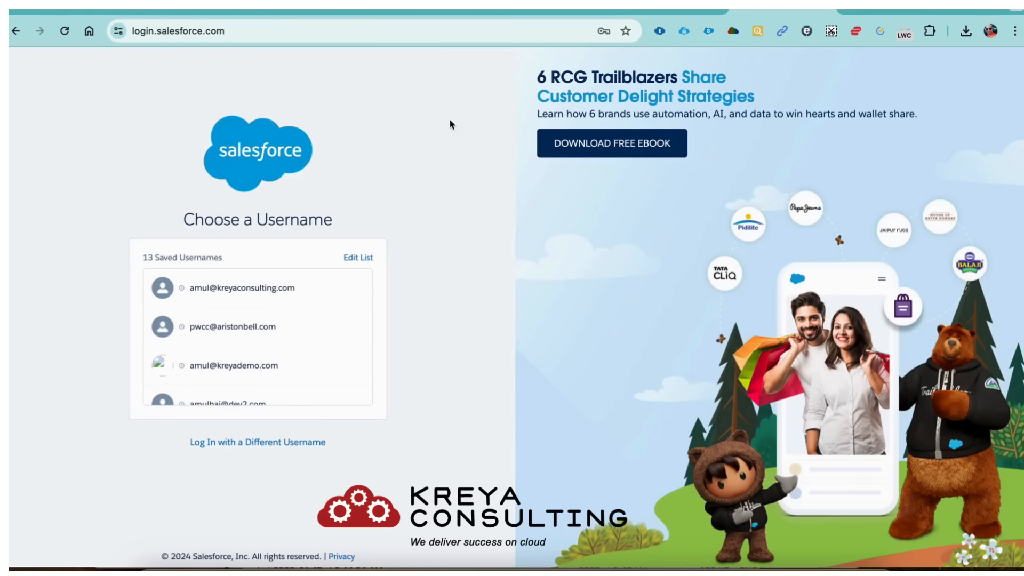
click(669, 12)
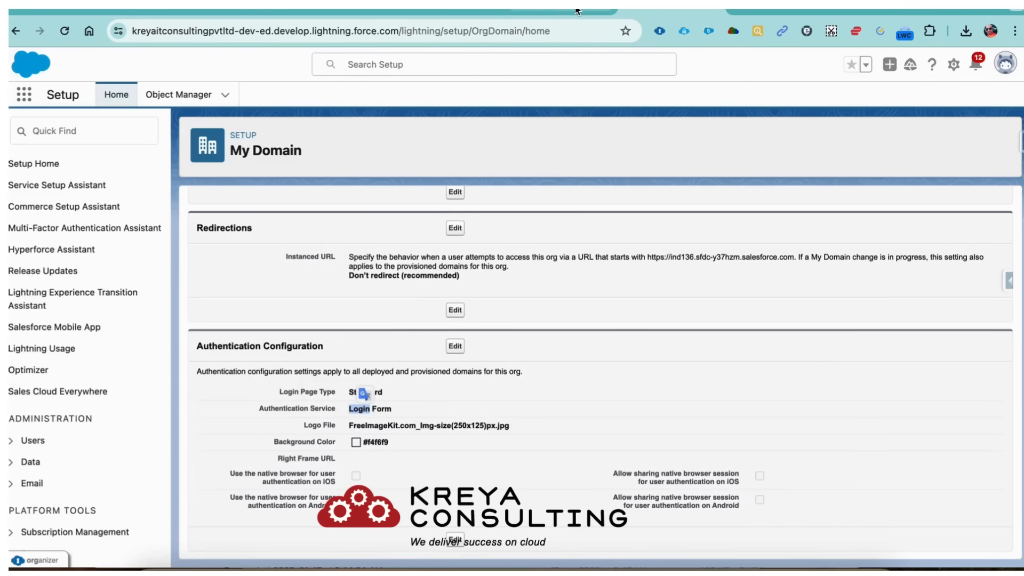
click(561, 339)
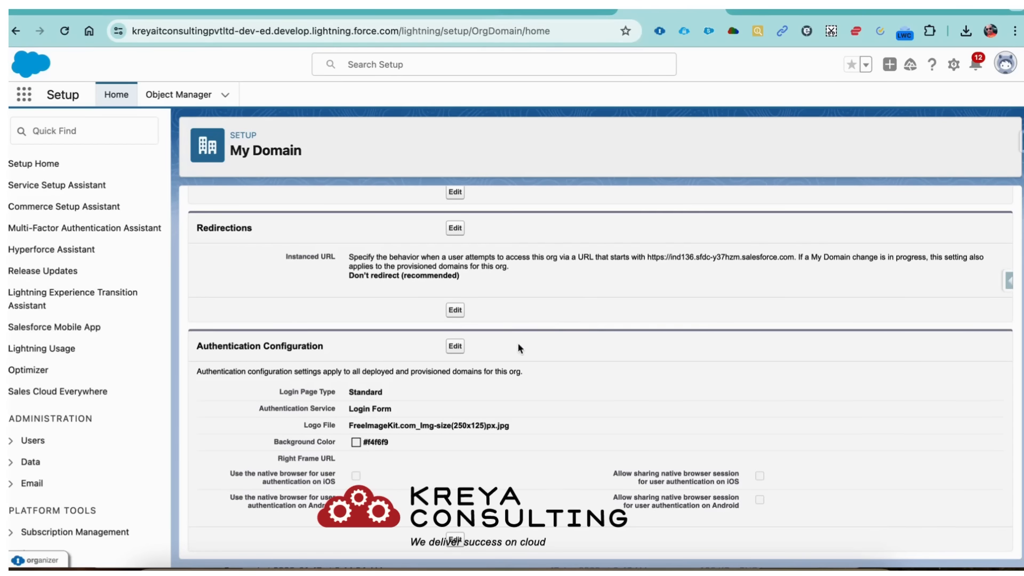
- Set the Authentication Configuration logo to FreeImageKit.com_Img-size(250x125)px.jpg and save
click(457, 348)
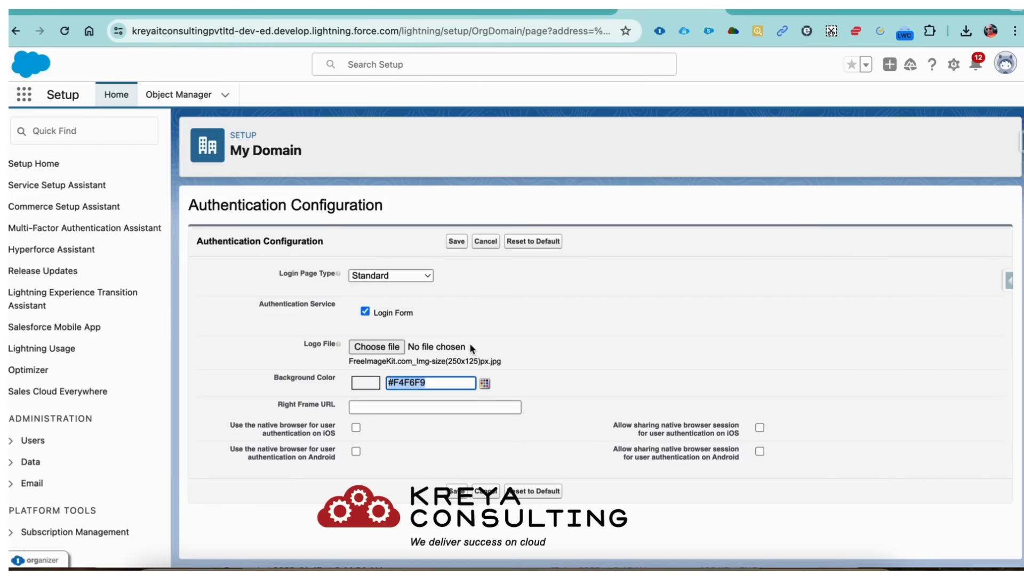
click(471, 346)
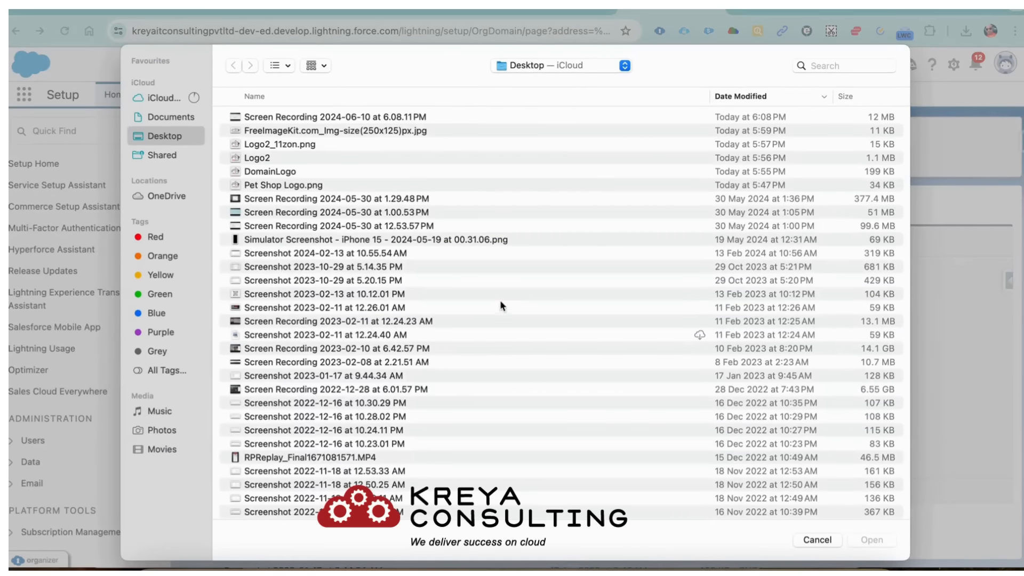
click(804, 543)
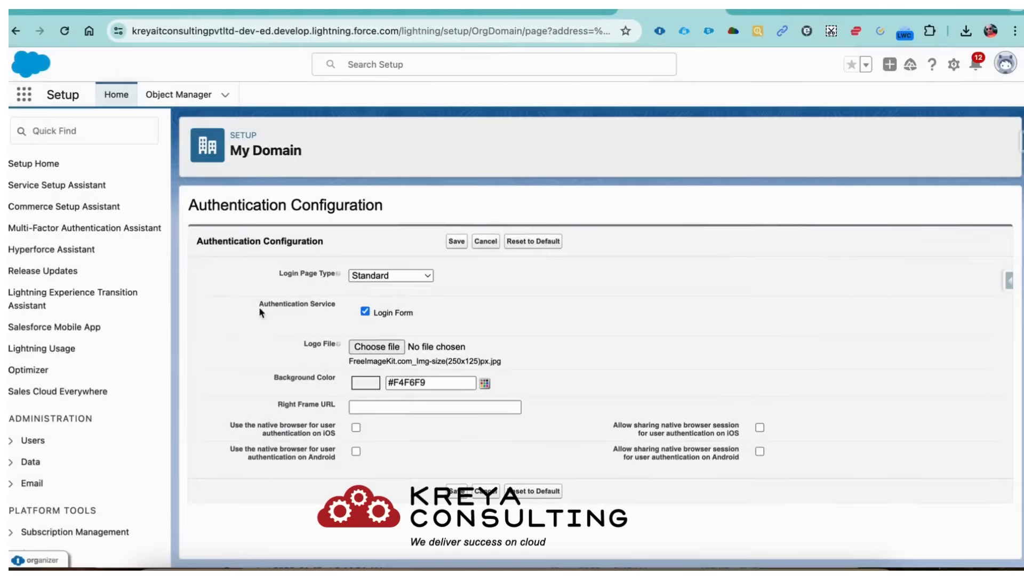
click(382, 341)
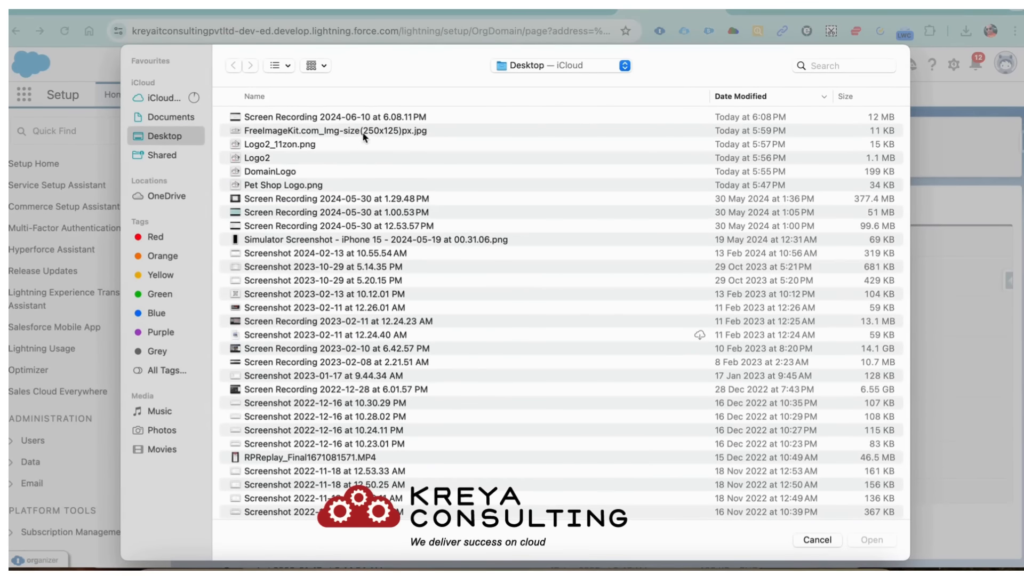
double_click(363, 132)
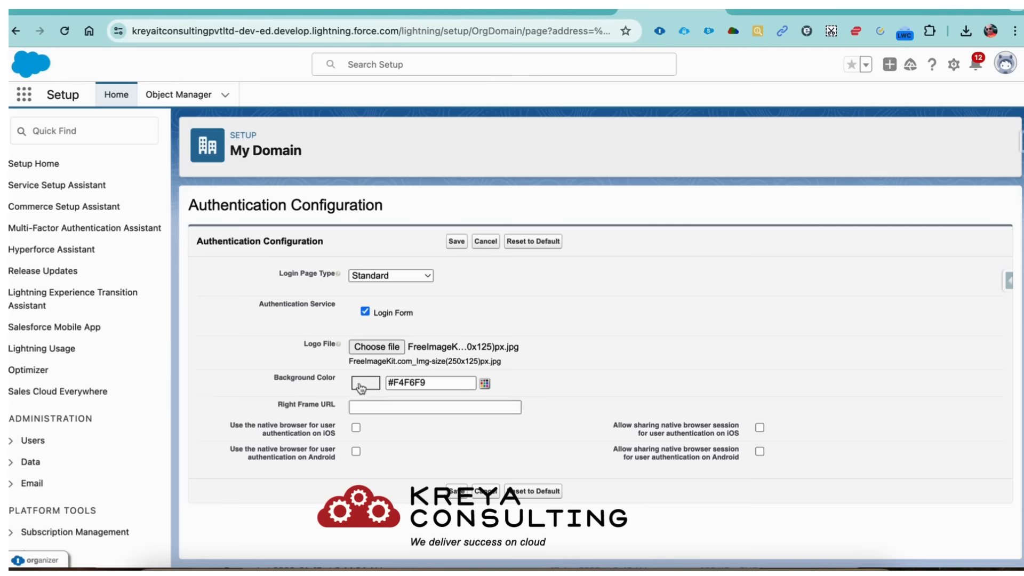
click(485, 492)
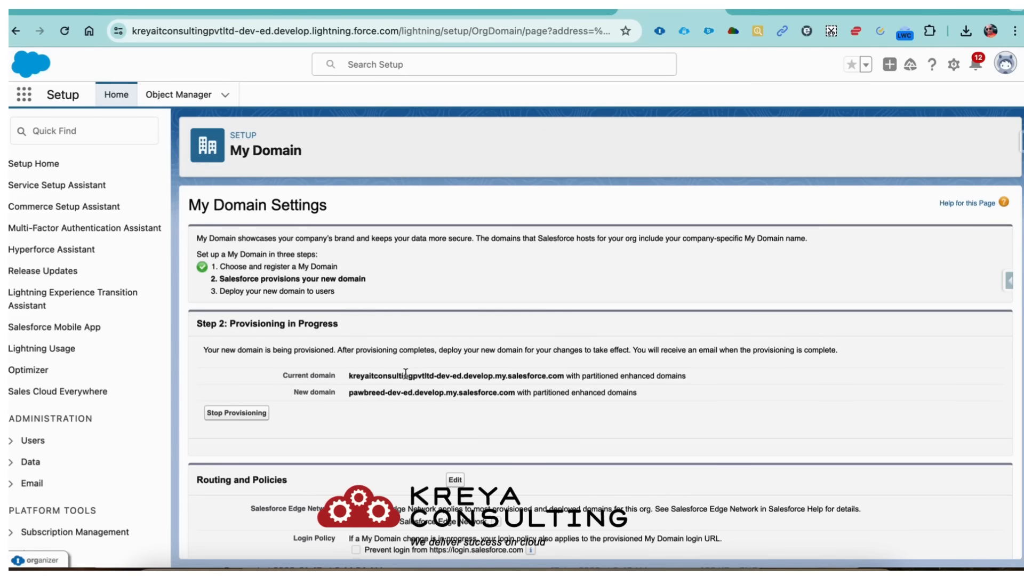
- Discard the Authentication Configuration edits without saving them
click(68, 31)
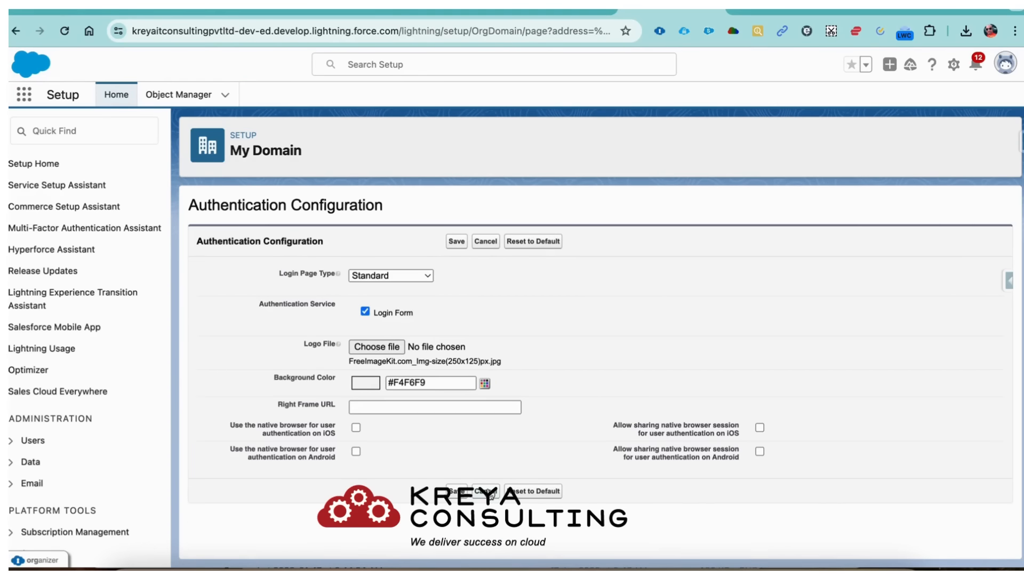
click(489, 495)
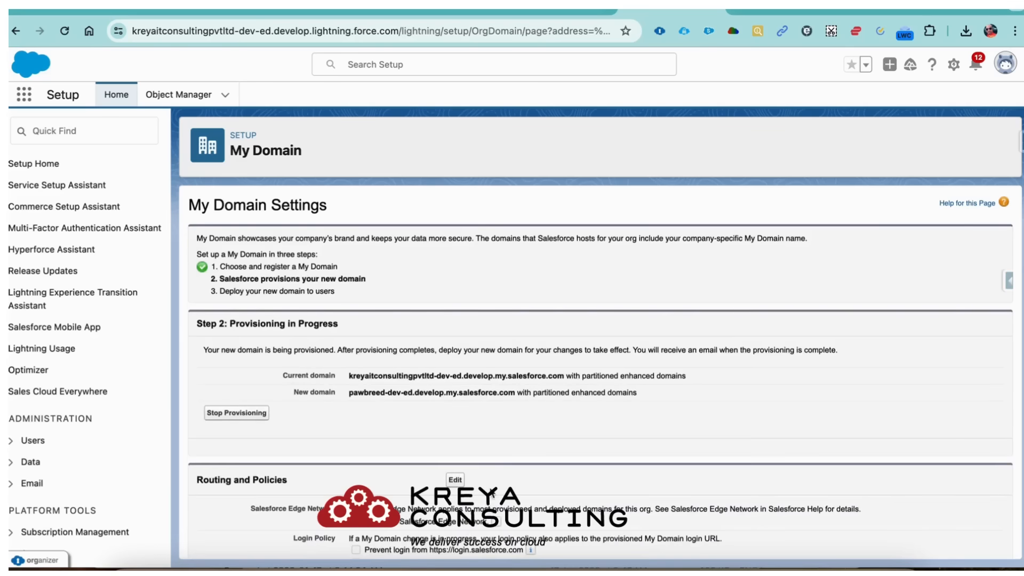
scroll(491, 459, down, 2)
scroll(491, 458, down, 6)
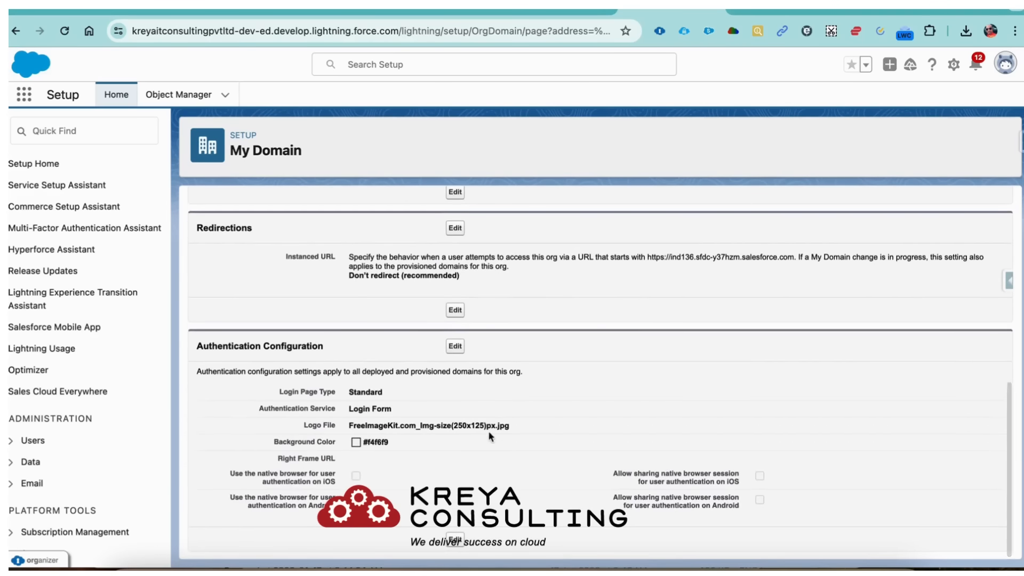
click(455, 347)
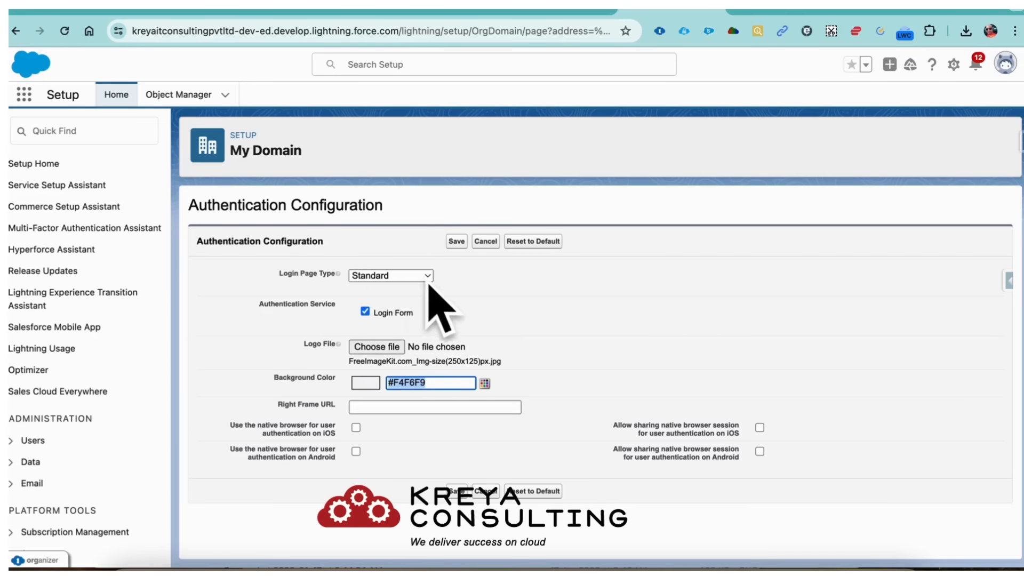
click(488, 499)
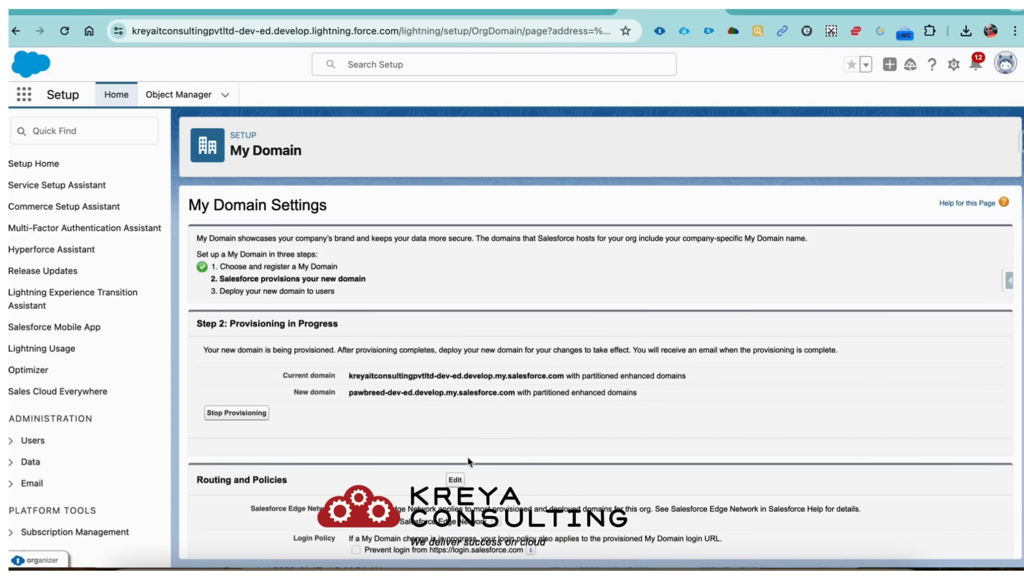
- Reload Setup and search Quick Find for 'my dom' to reopen My Domain Settings
click(65, 32)
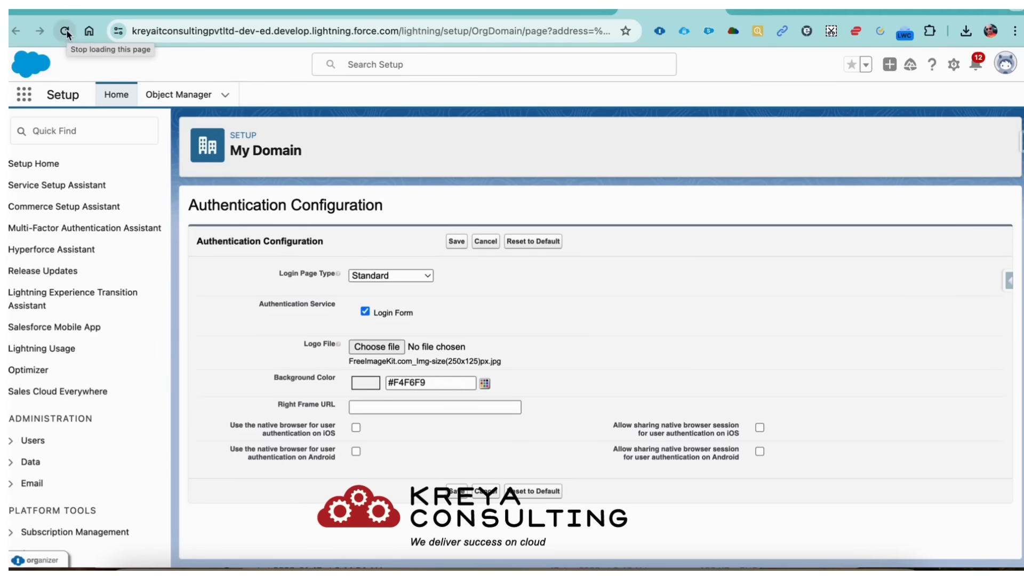
click(114, 131)
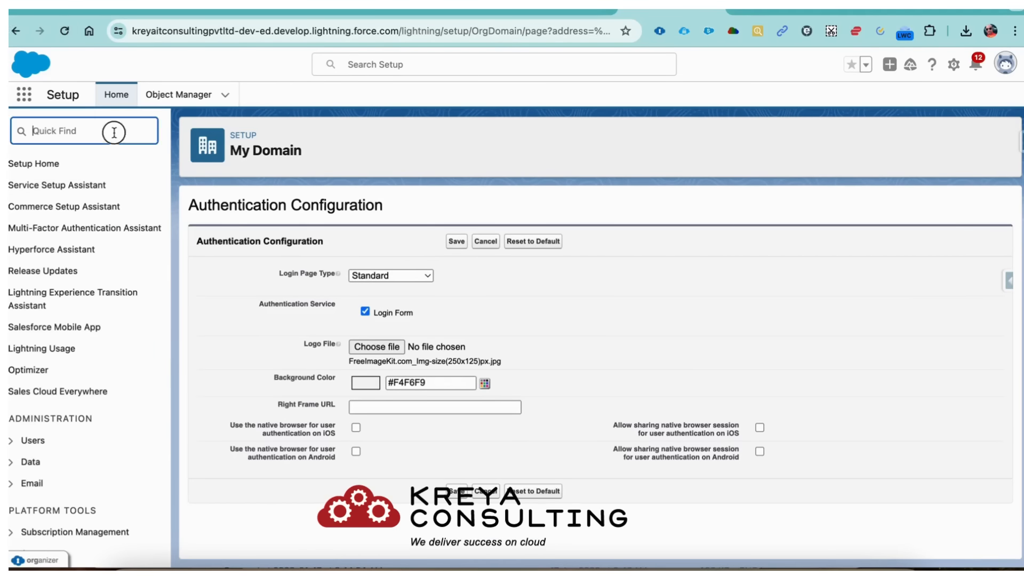
text(my dom)
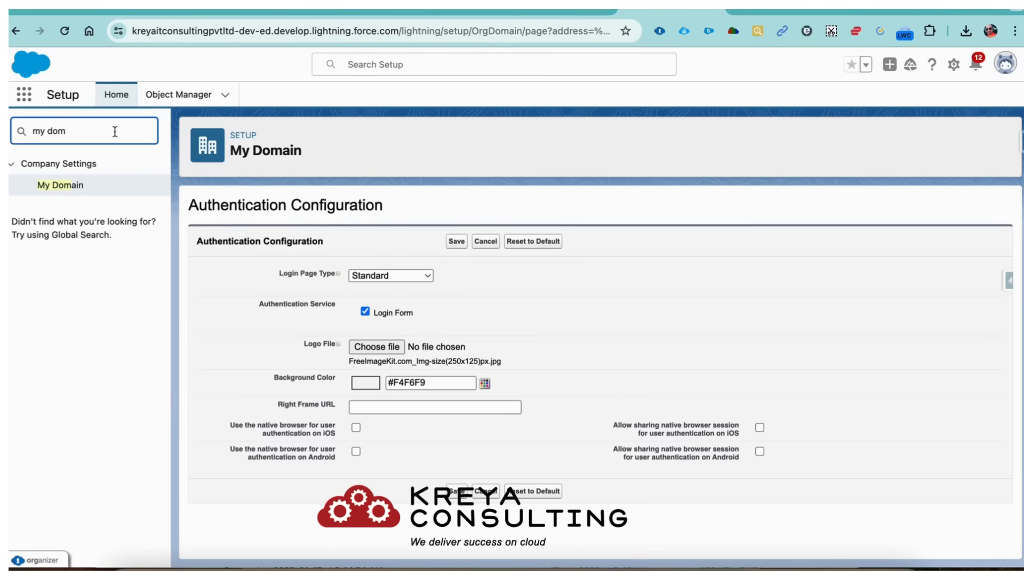
click(67, 186)
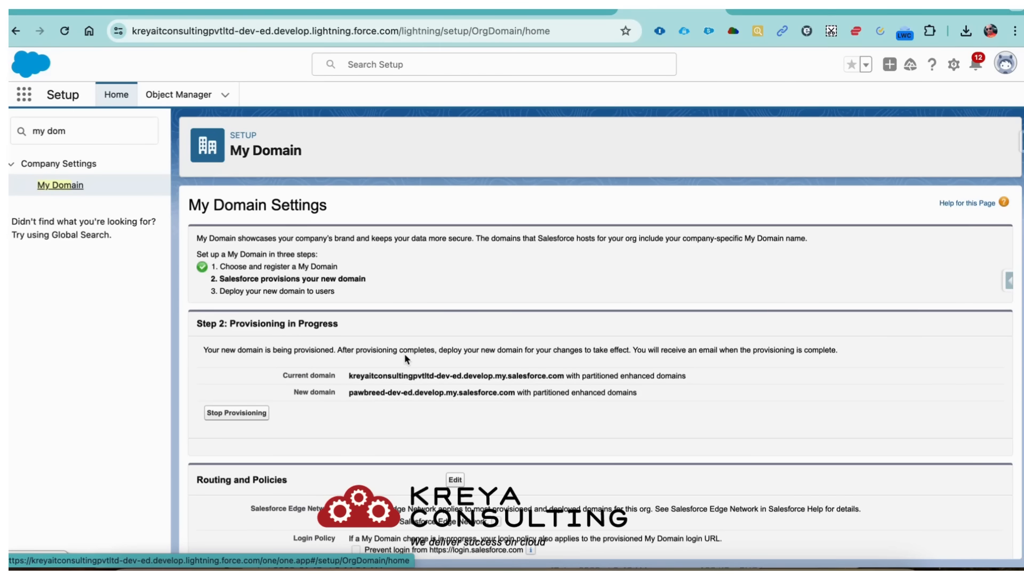
- Capture a screenshot of the My Domain Settings page and preview it
key(super+shift+5)
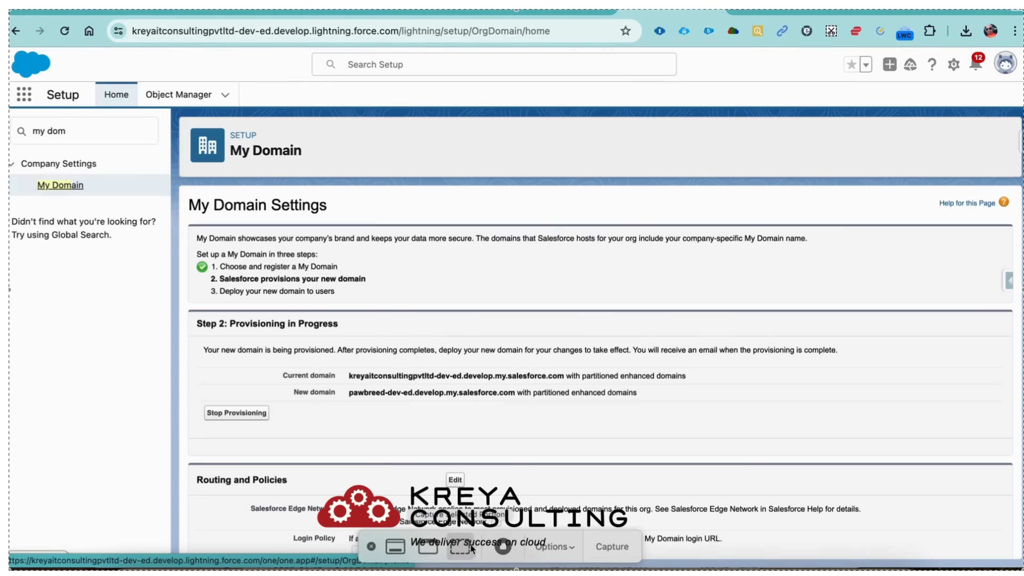
click(567, 546)
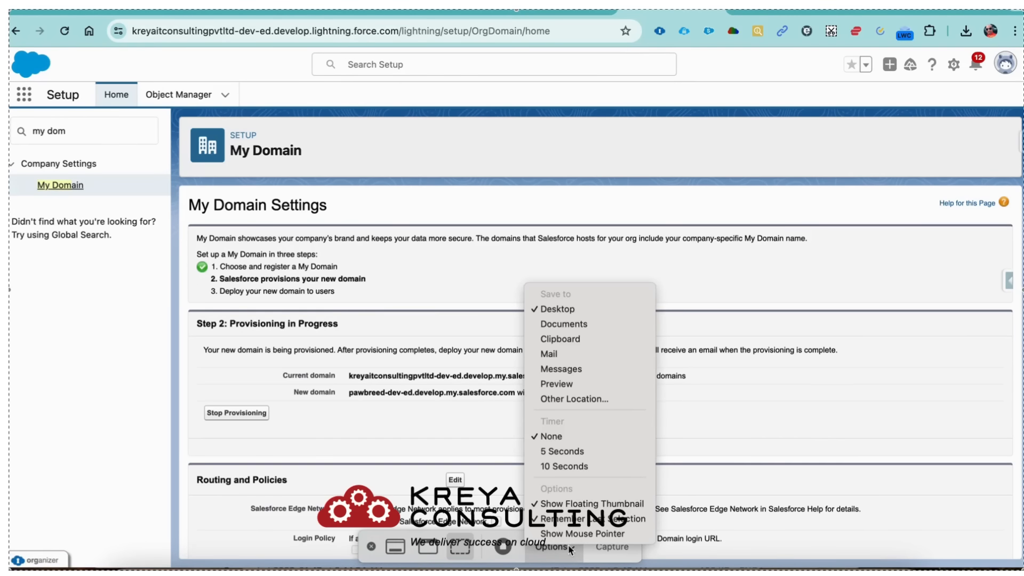
click(568, 545)
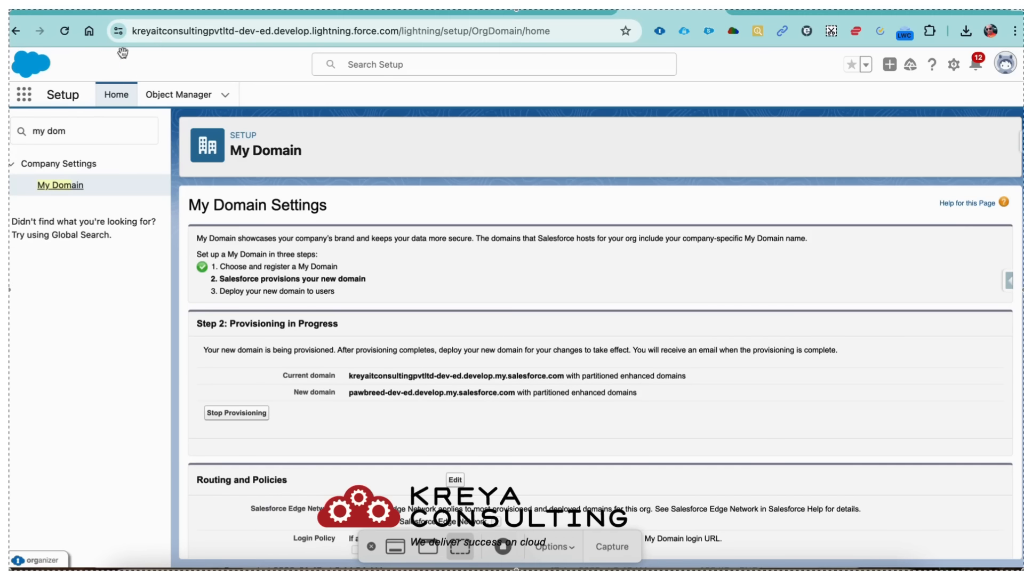
click(65, 32)
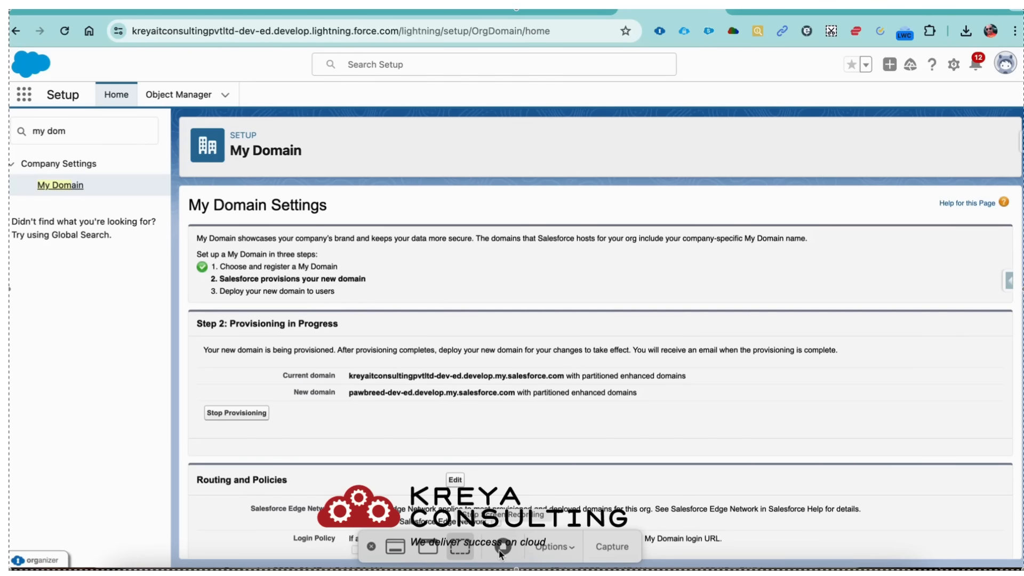
click(607, 547)
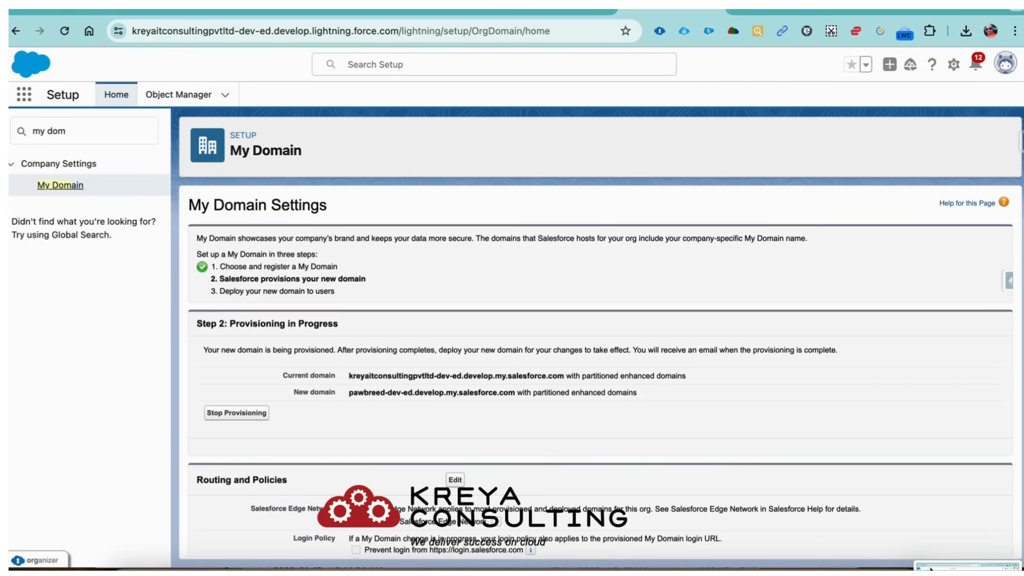
click(961, 567)
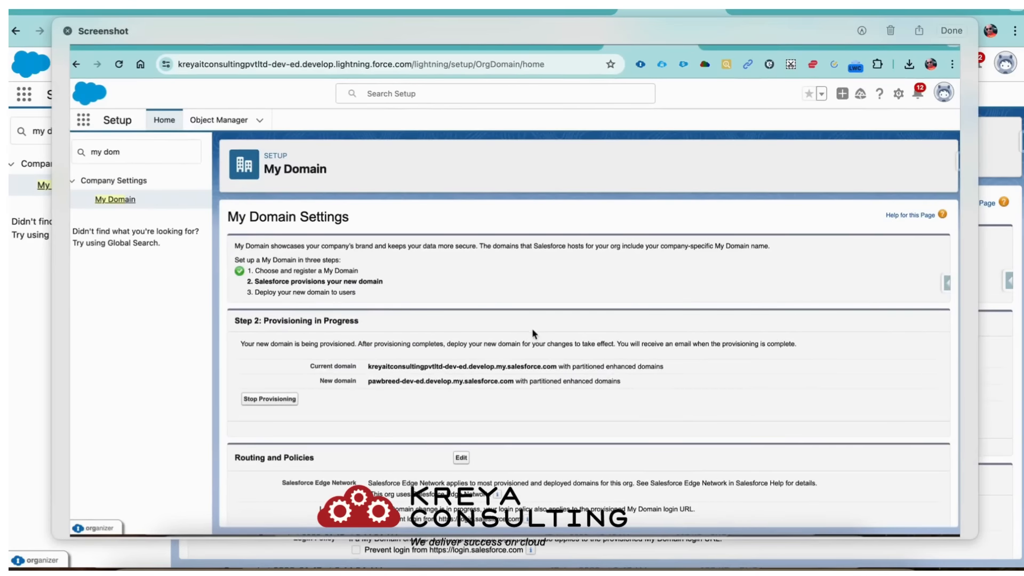
click(68, 31)
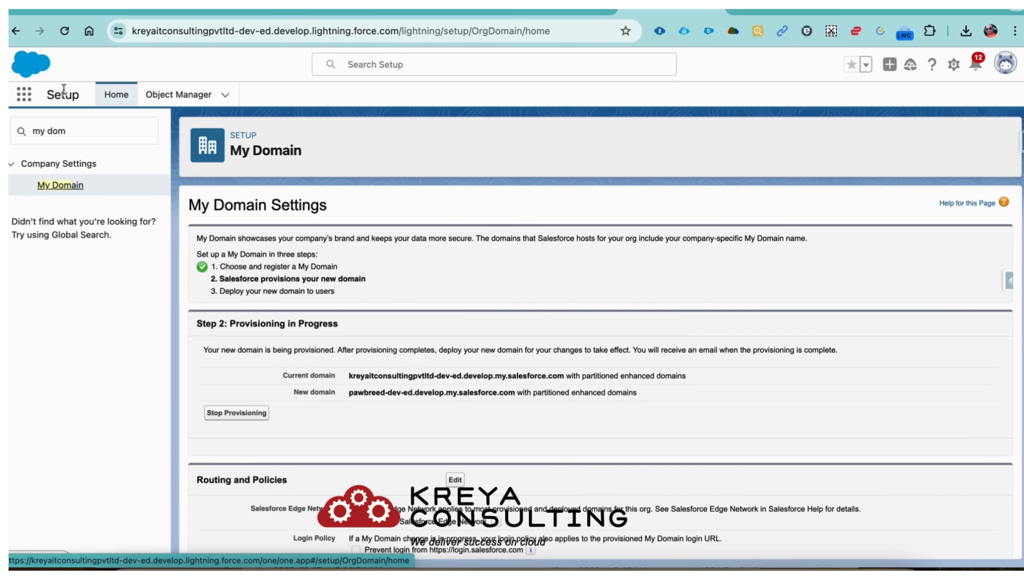
- Reload My Domain to confirm pawbreed-dev-ed provisioning finished, then dismiss the screenshot tools
click(68, 35)
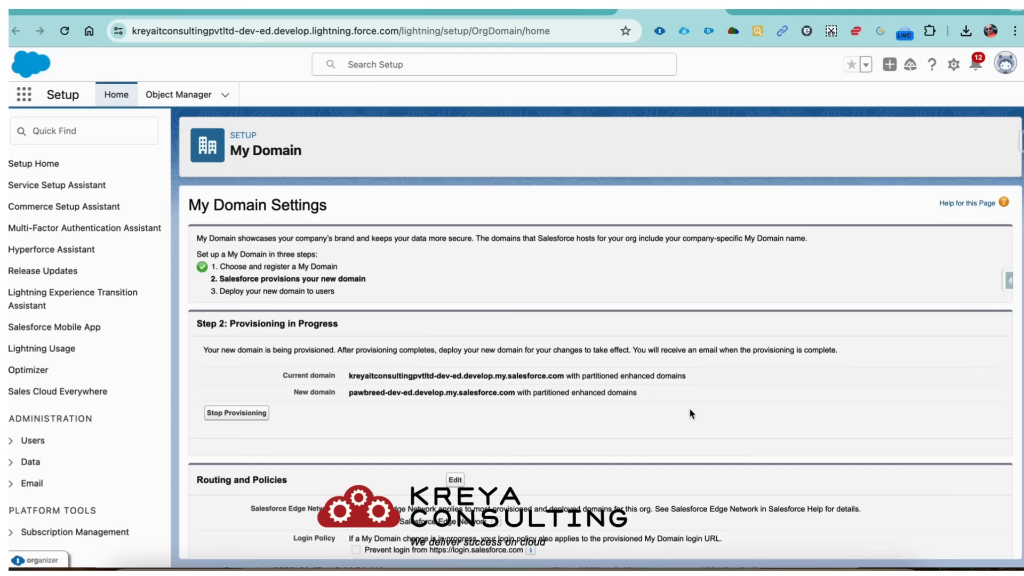
key(super+shift+5)
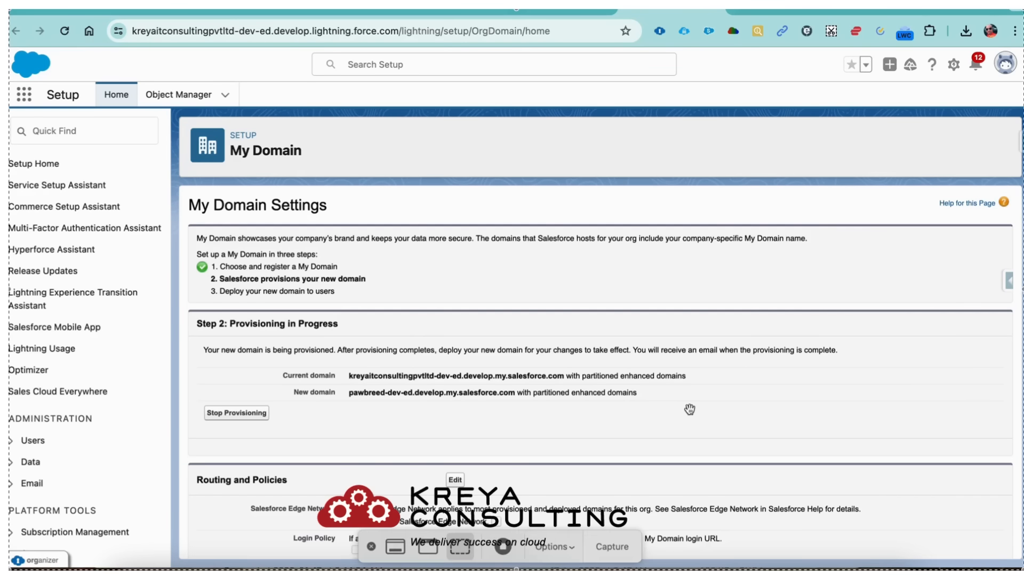
click(502, 546)
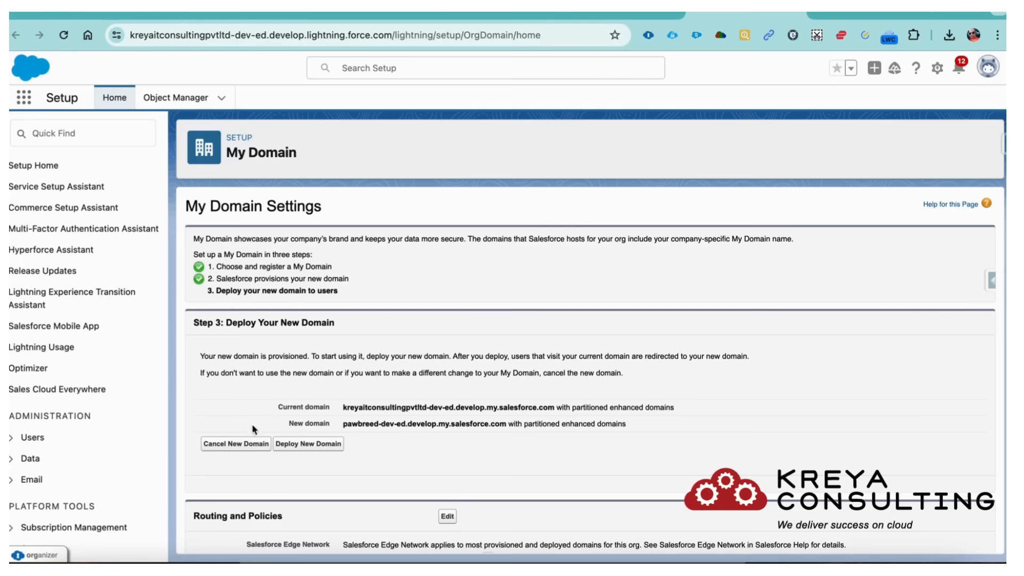
- Deploy pawbreed-dev-ed as the live My Domain with Deploy New Domain
click(326, 447)
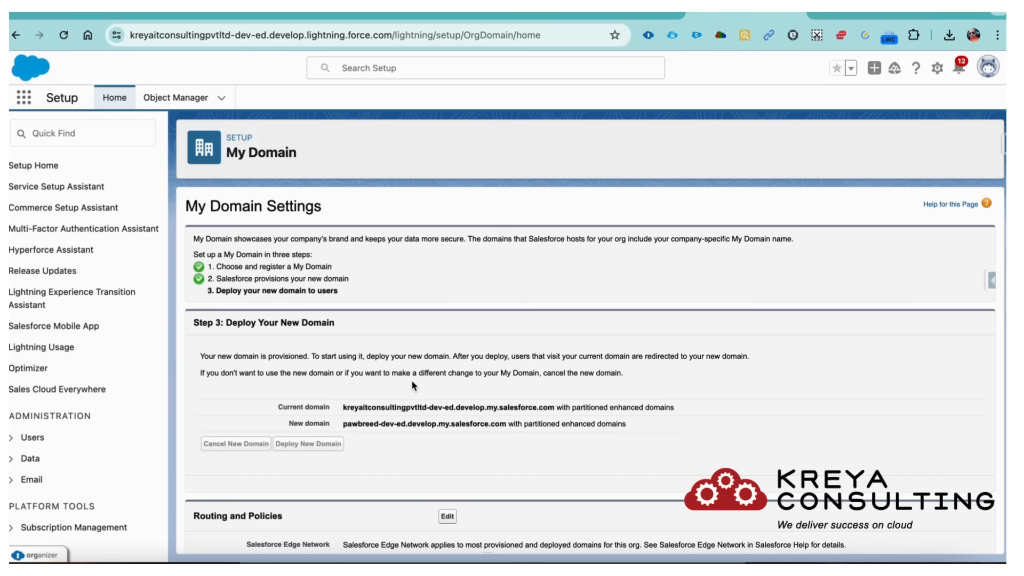
scroll(411, 380, down, 7)
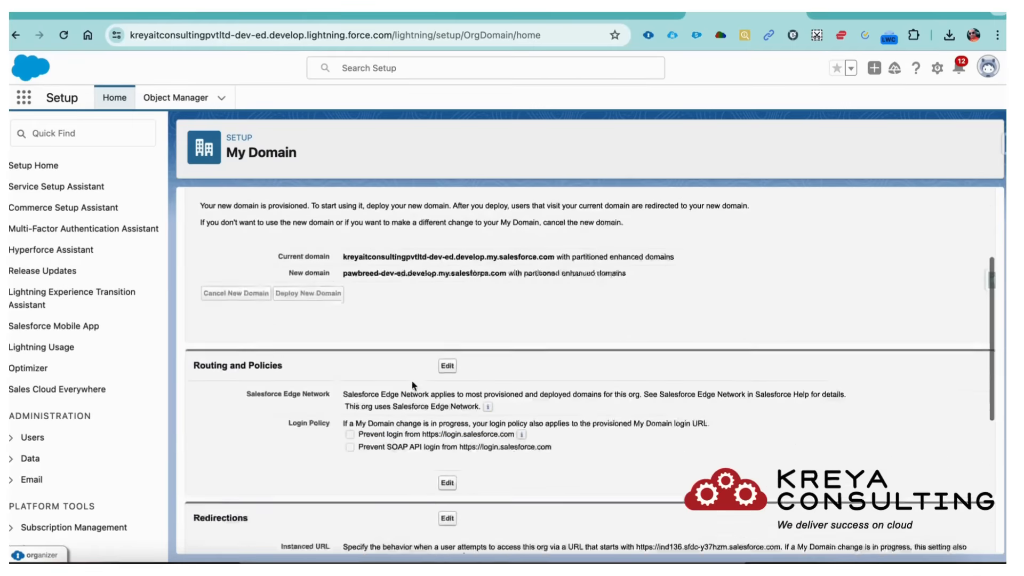
scroll(411, 380, up, 7)
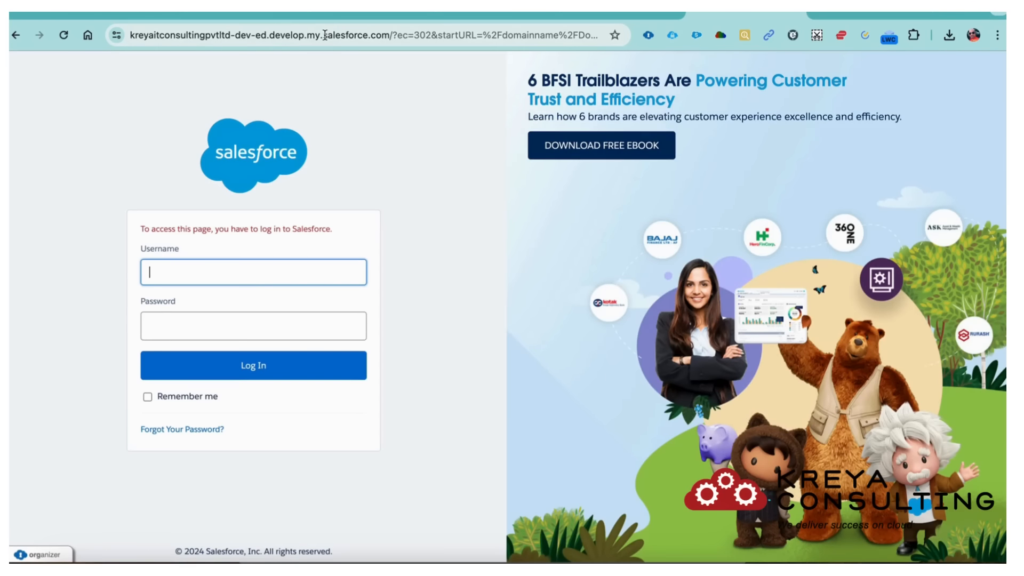
- Go to login.salesforce.com in the browser
click(280, 38)
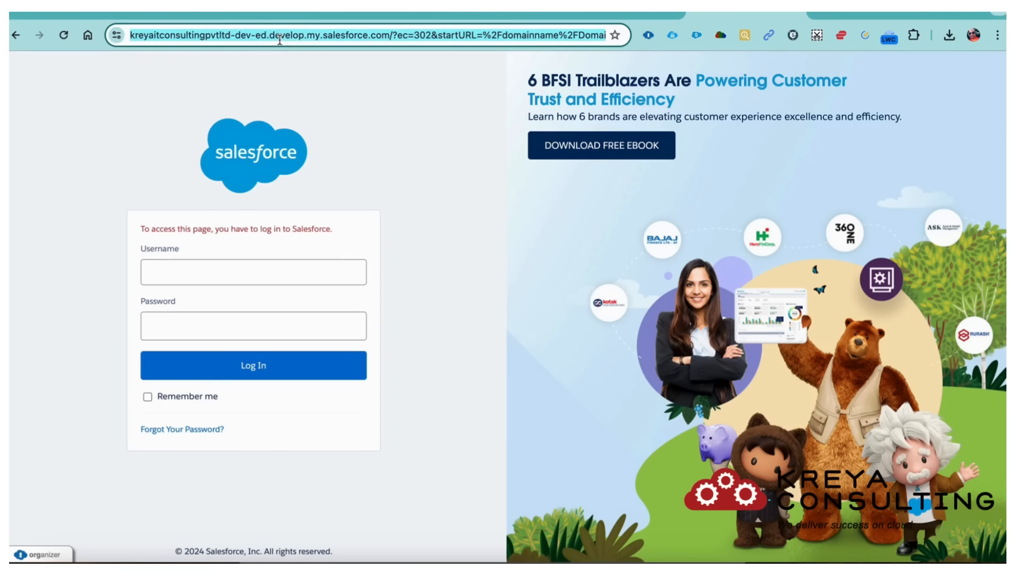
text(p)
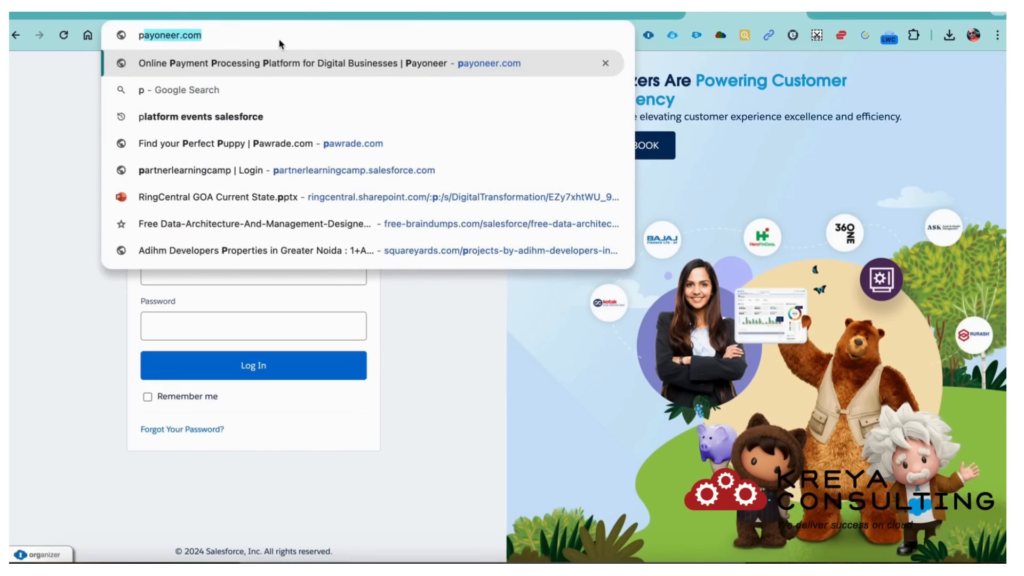
key(BackSpace)
key(BackSpace)
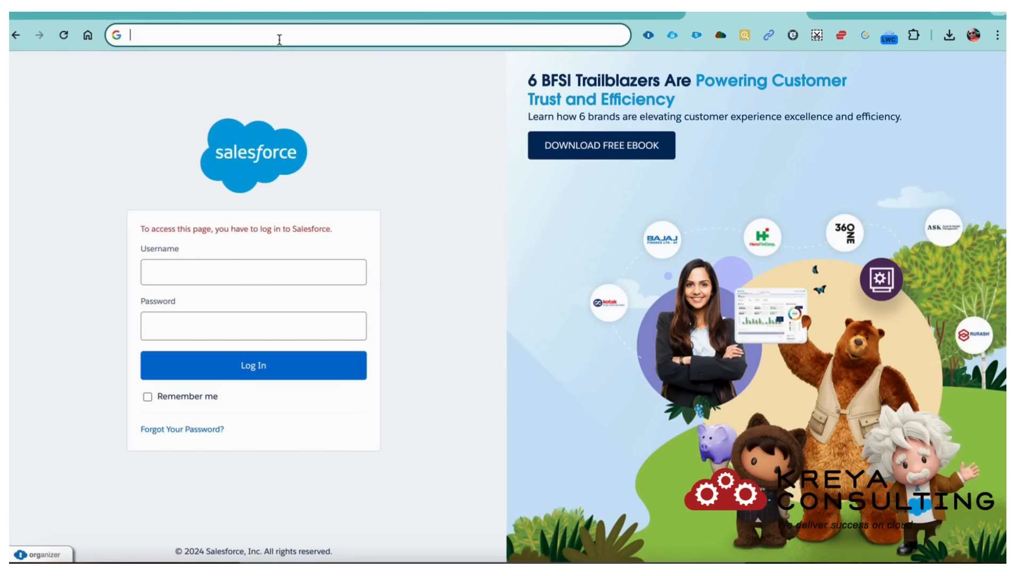
text(logi)
key(Return)
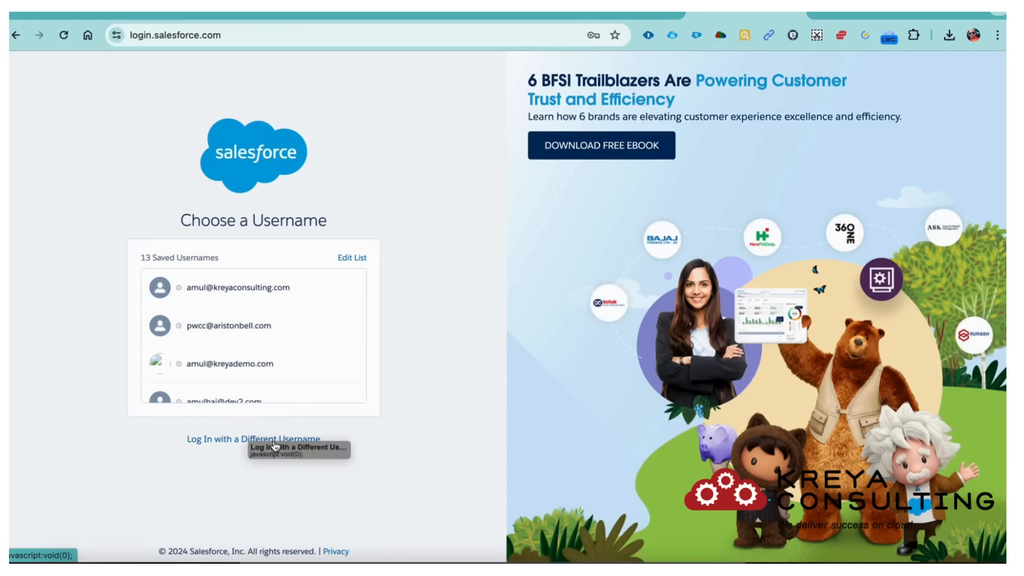
- Choose Log In with a Different Username, select the autofilled username, and switch to Gmail
click(257, 438)
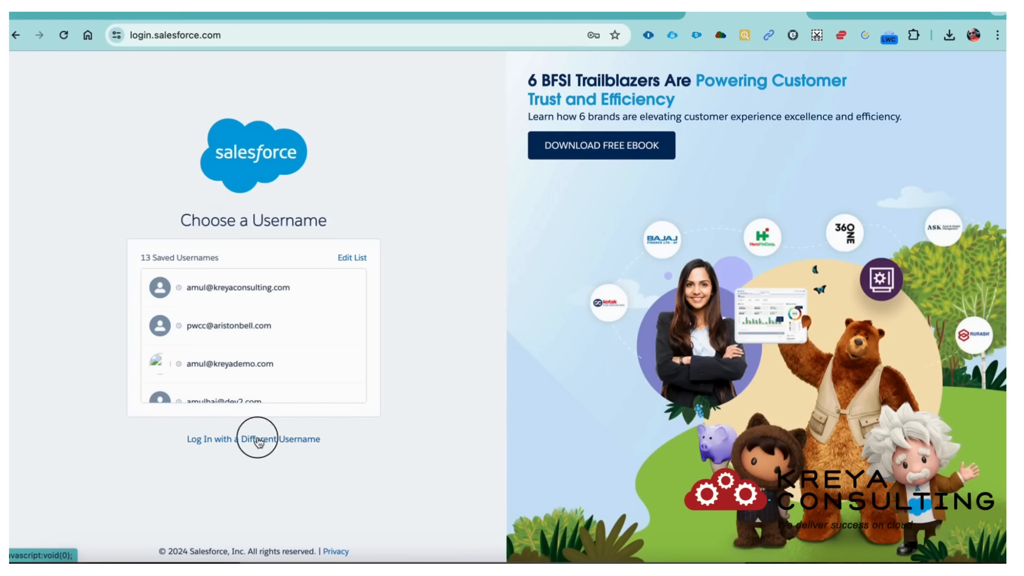
click(250, 252)
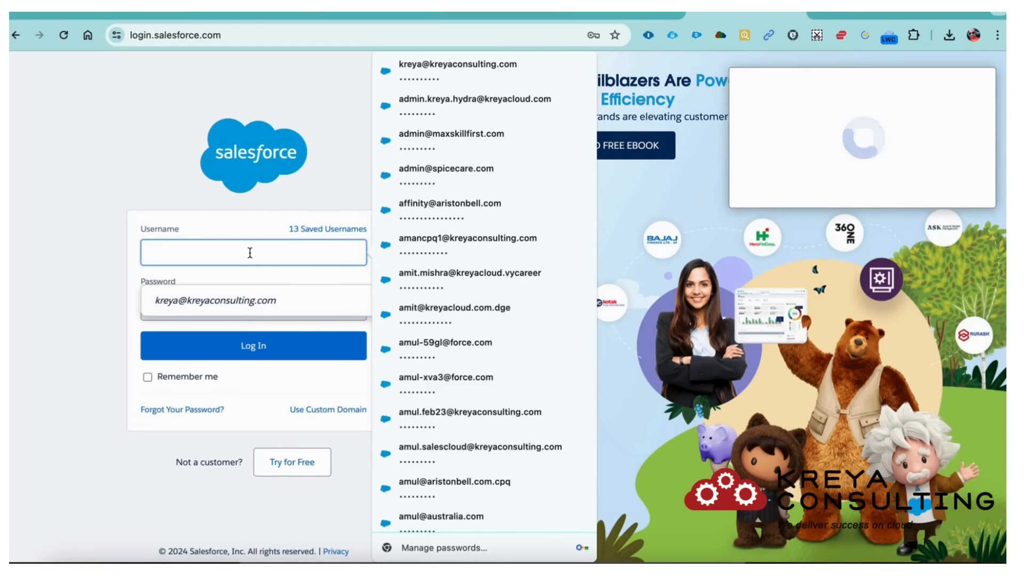
triple_click(250, 252)
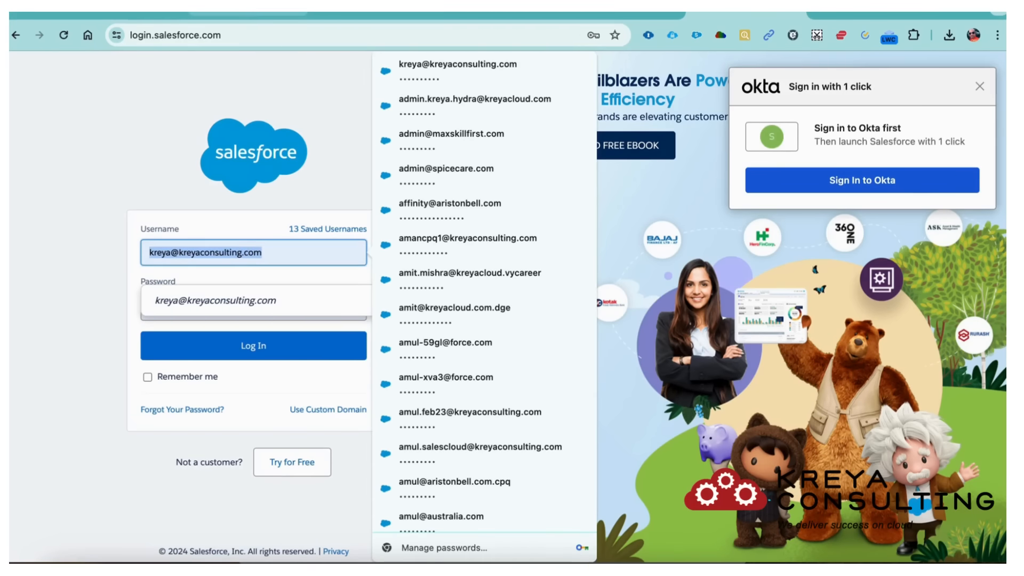
click(247, 13)
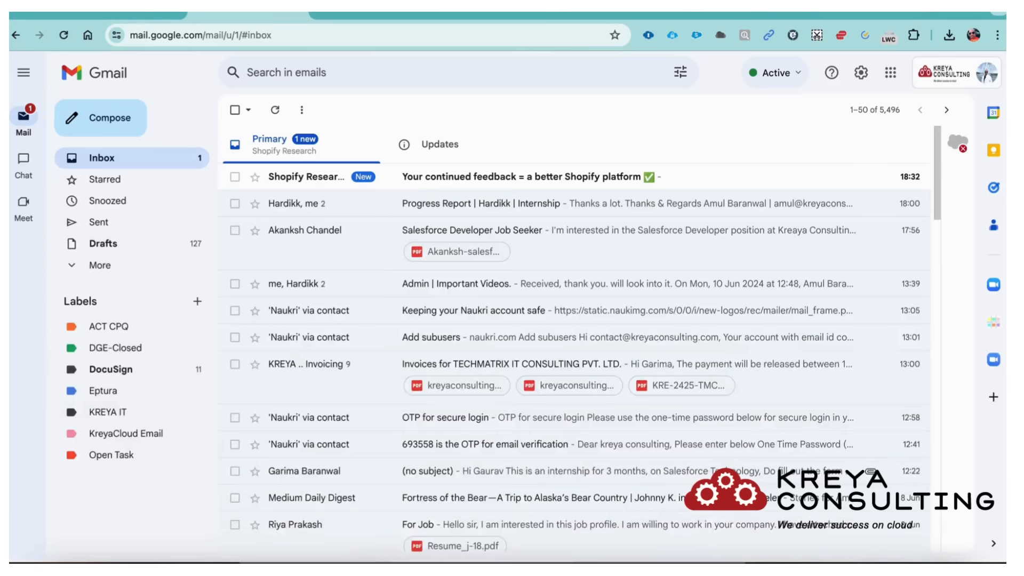
- Search Gmail for 'welcome to', open the Salesforce verification email and highlight the org username
click(324, 71)
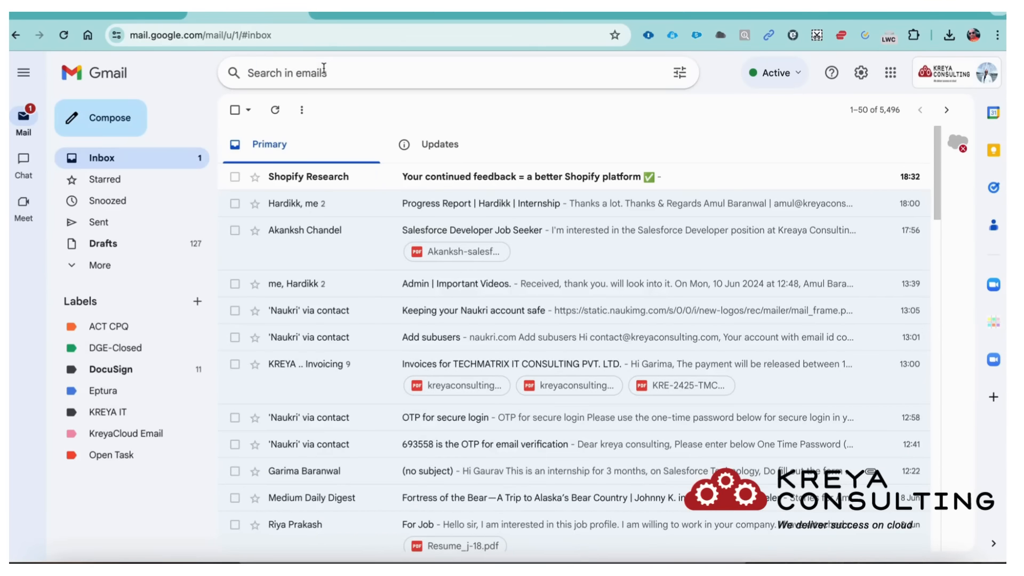
text(welcome)
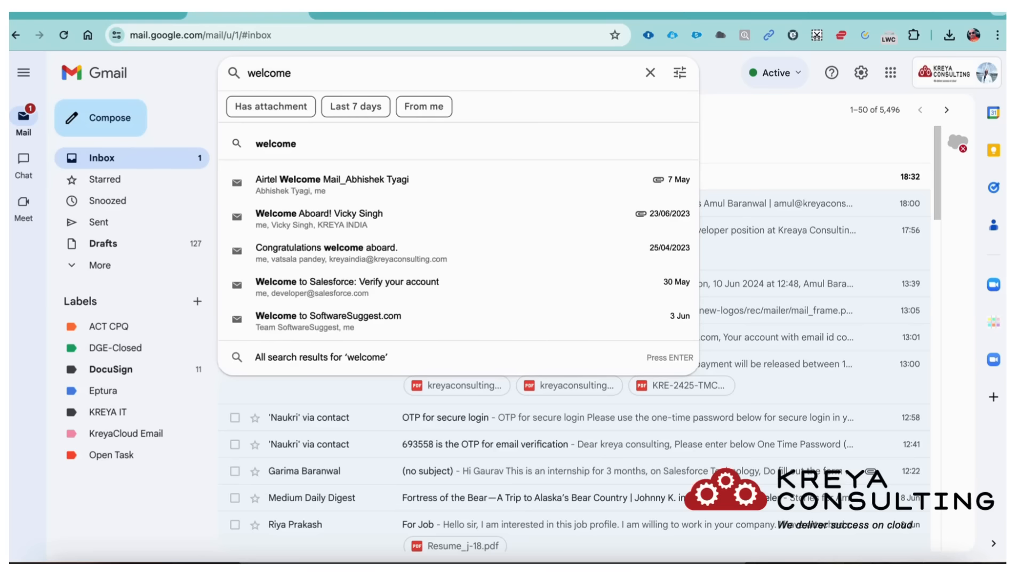
text( to)
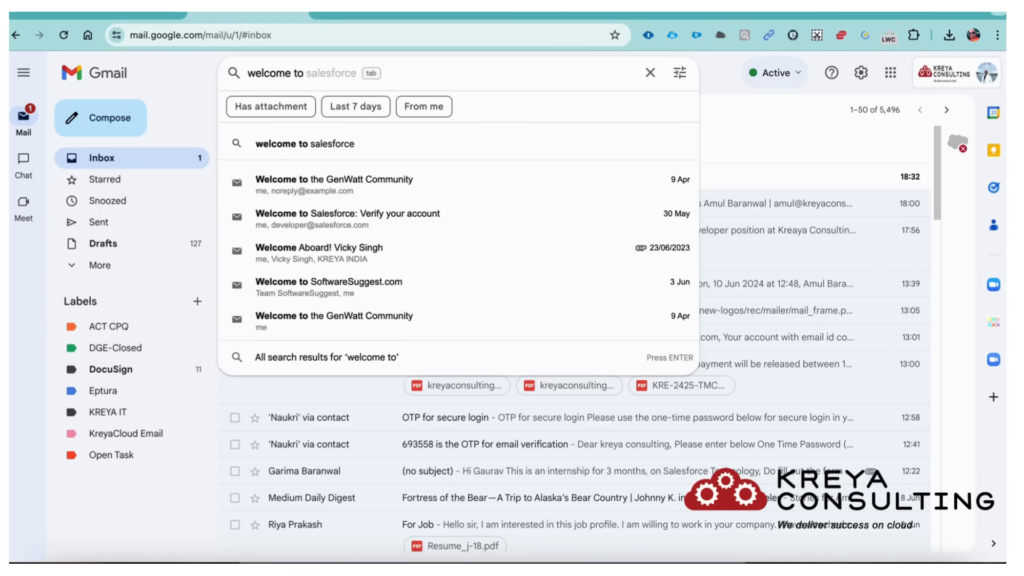
click(338, 220)
scroll(509, 404, down, 6)
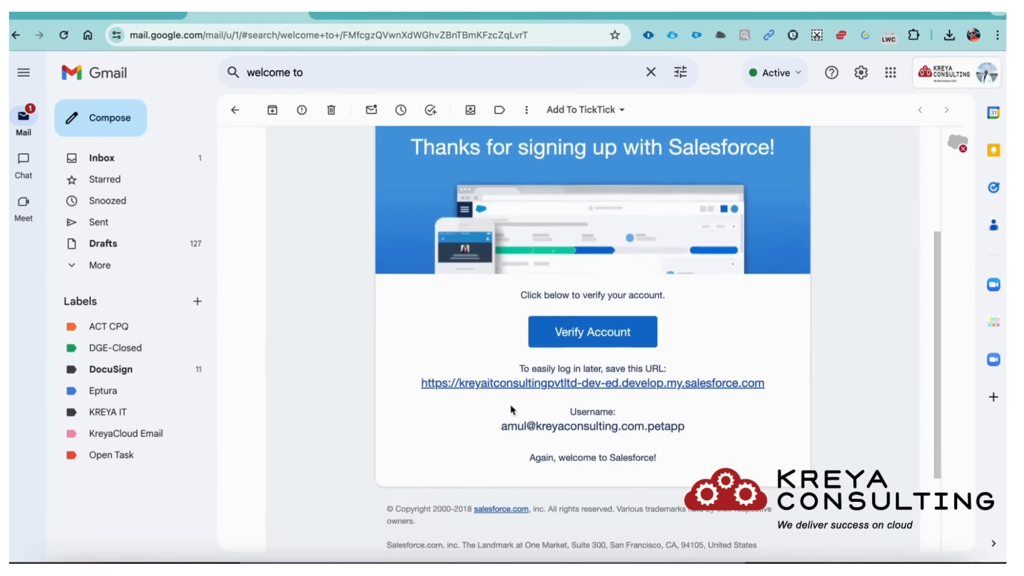
drag(721, 399, 499, 399)
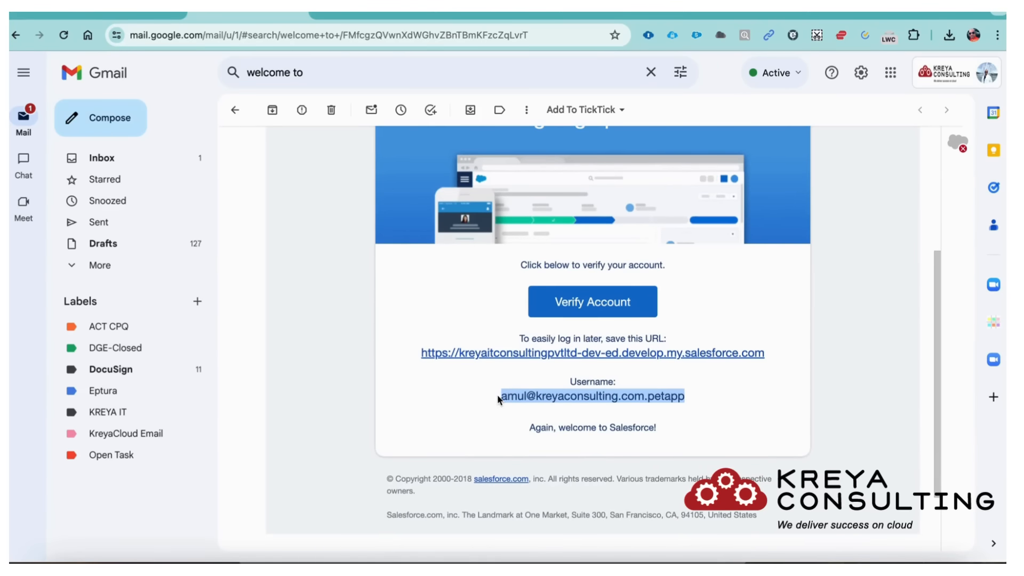
click(621, 12)
click(698, 13)
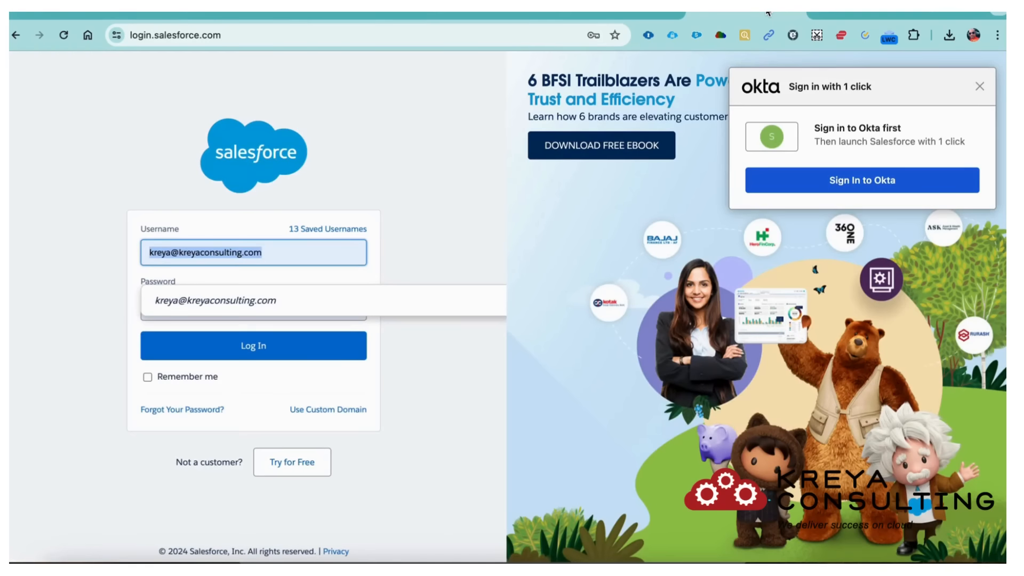
- Log in on the pawbreed-dev-ed branded page with the org username and password, answering ORGanizer popups
click(615, 11)
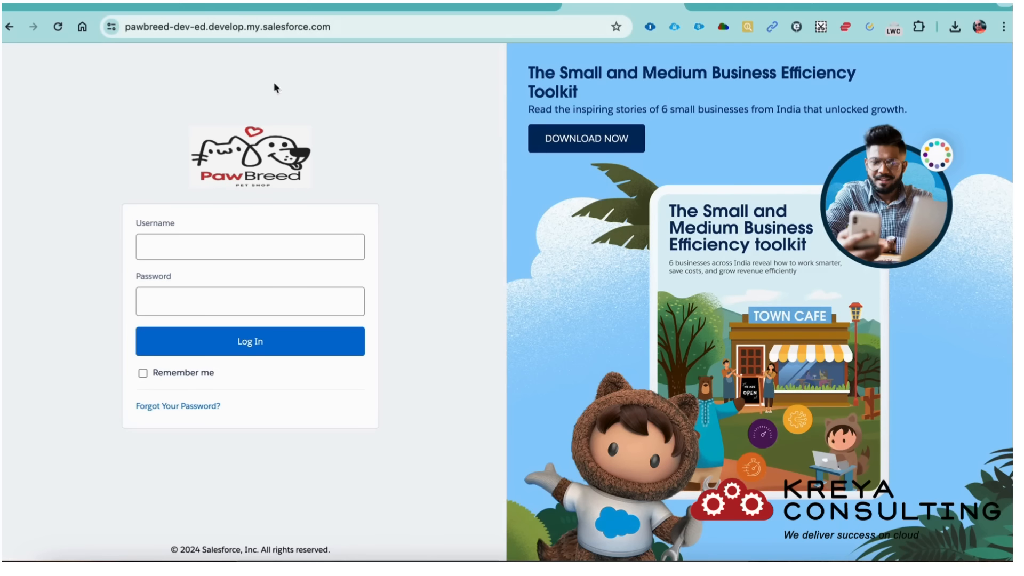
click(217, 251)
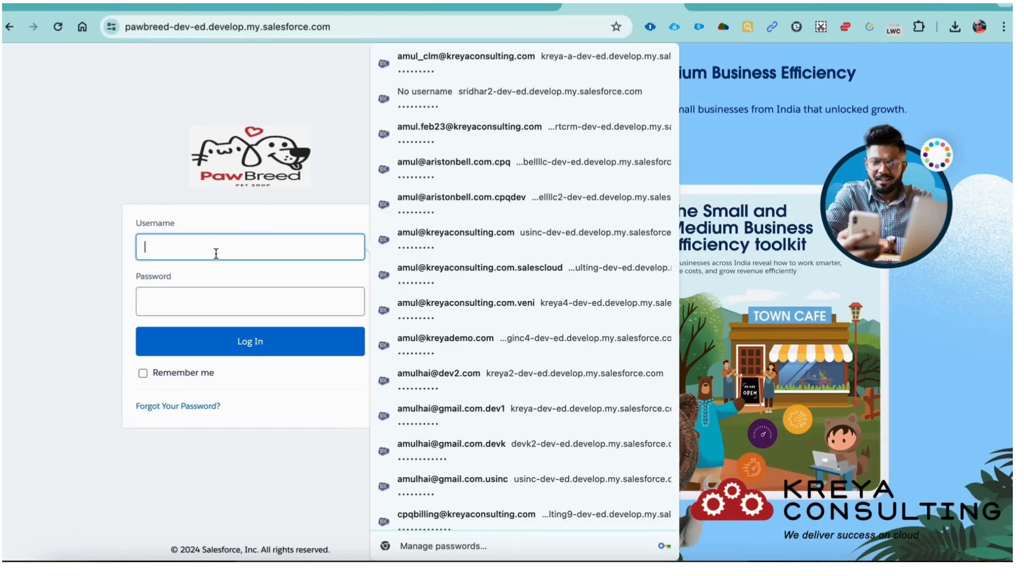
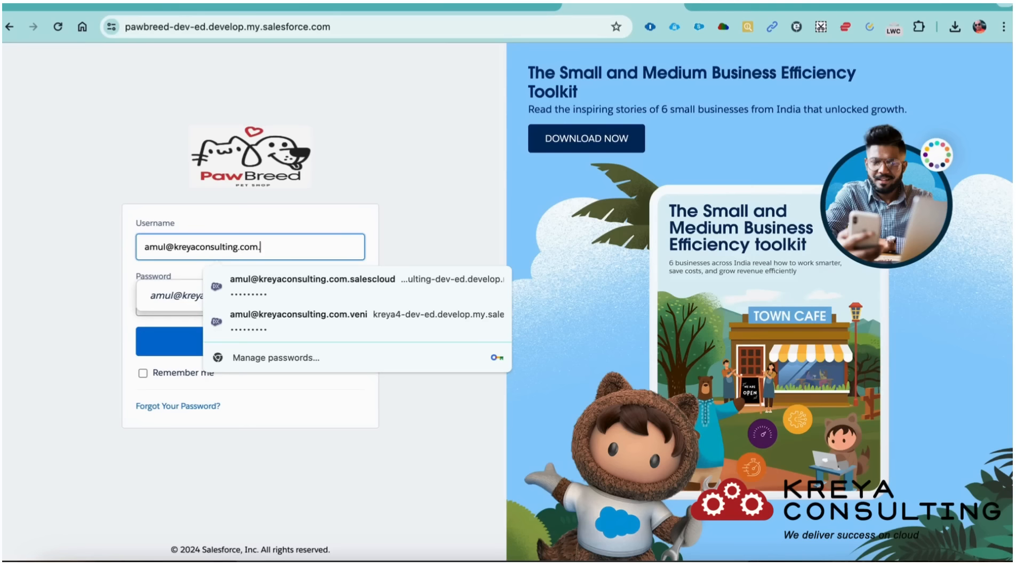
key(Tab)
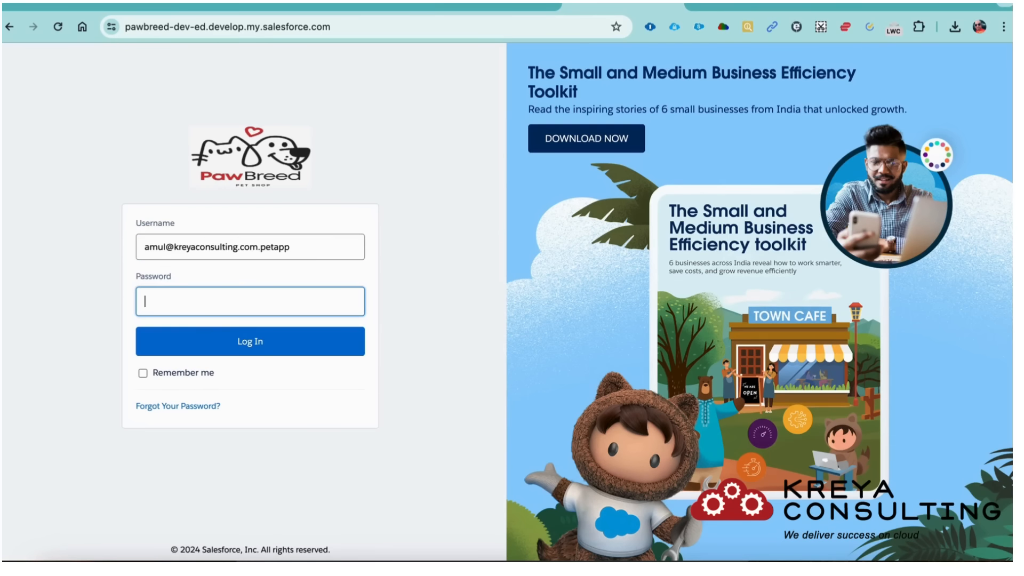
text(••)
click(255, 347)
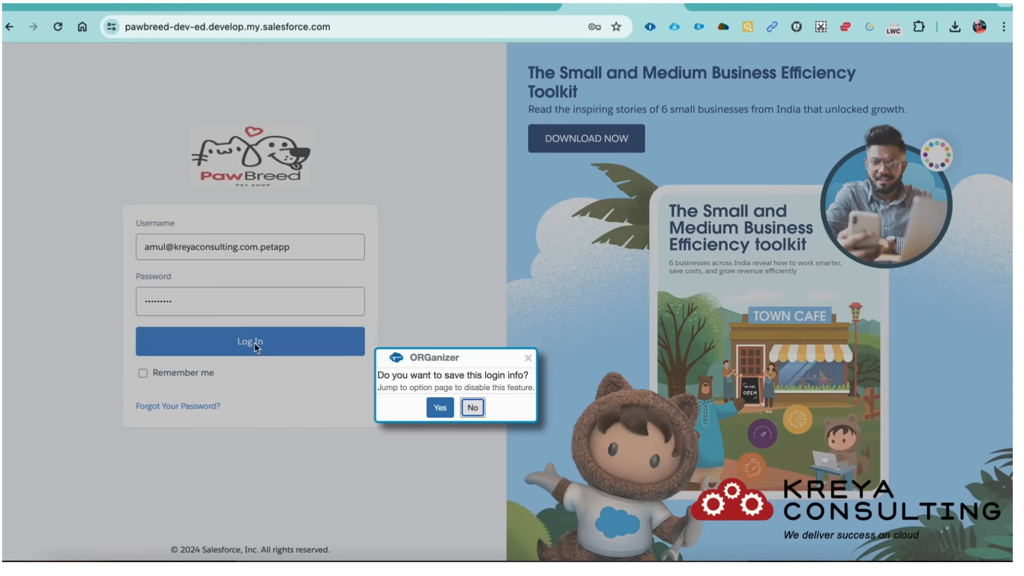
click(439, 407)
click(623, 139)
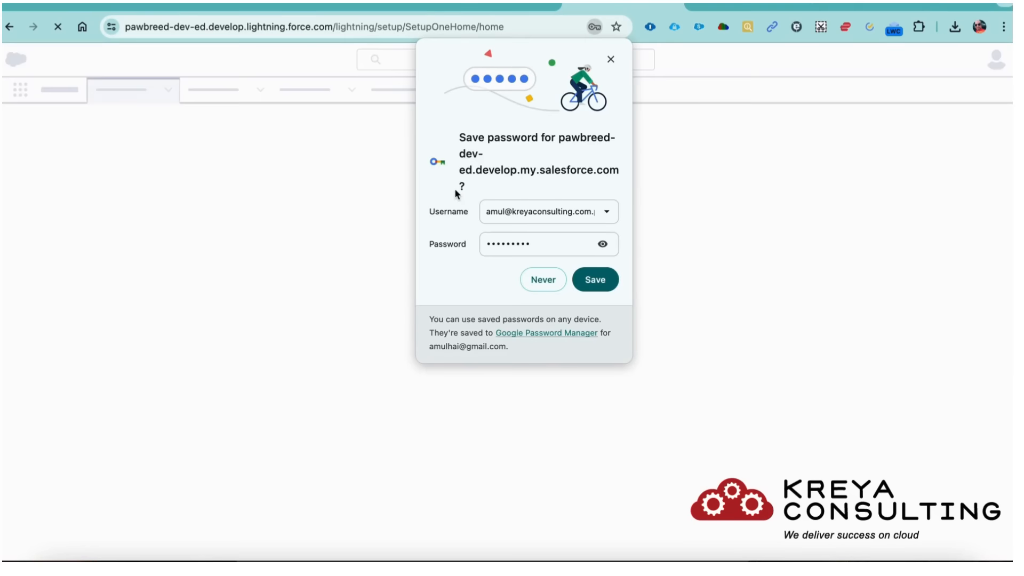
- Save the password, allow Salesforce notifications and close the password tip
click(601, 291)
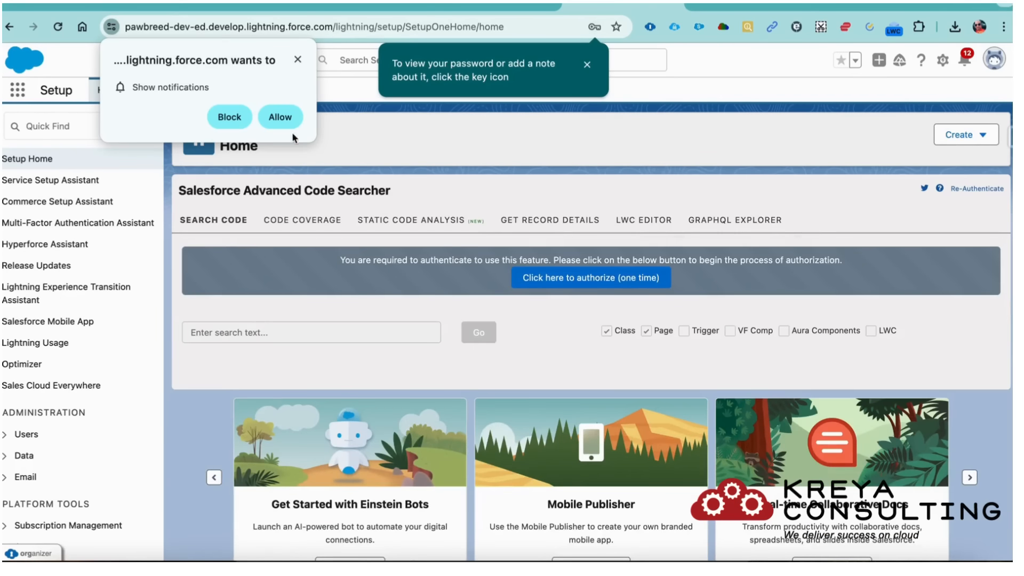
click(280, 117)
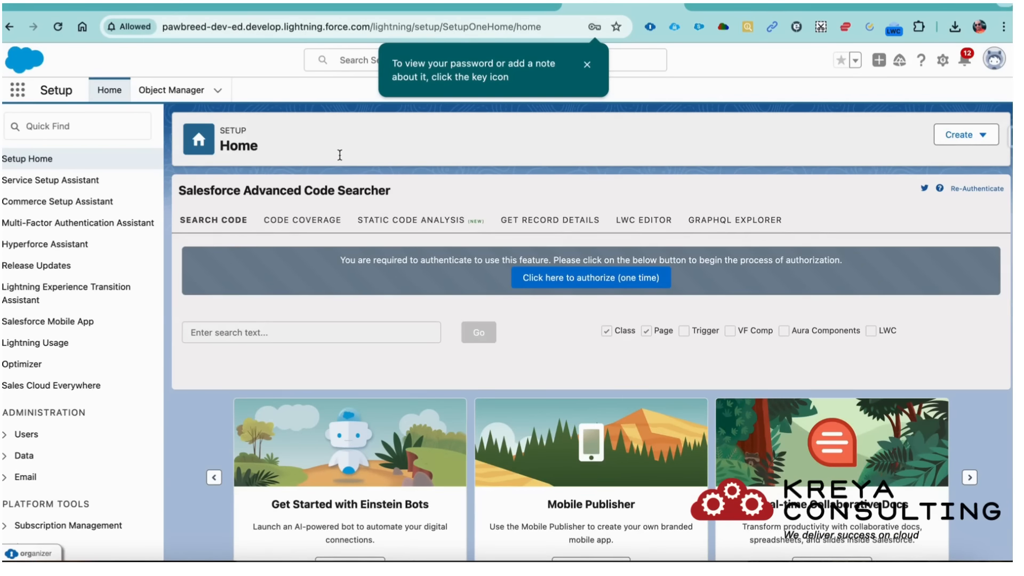
click(587, 64)
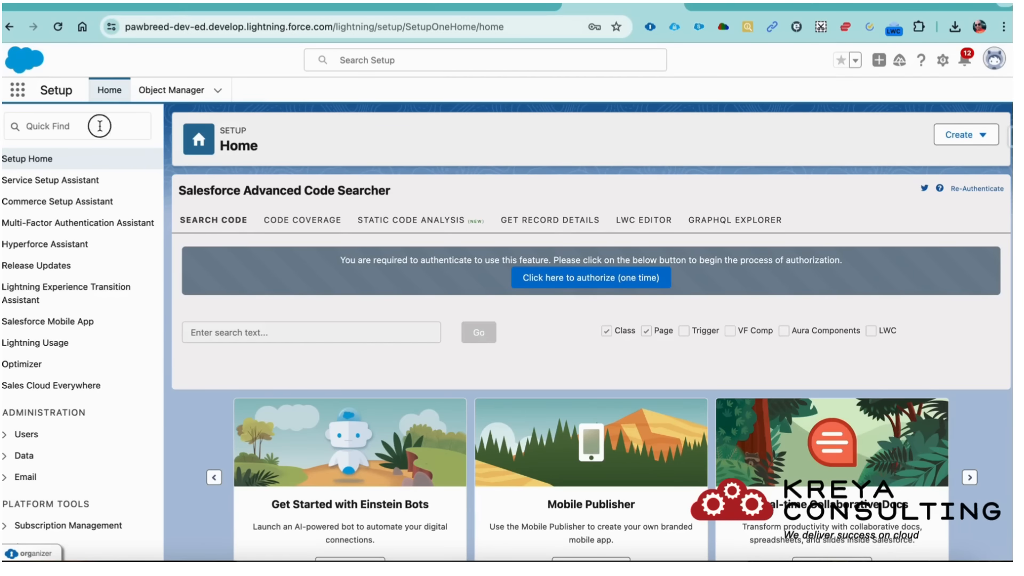
- Find My Domain via Quick Find 'my do' and open its settings page
click(99, 126)
text(my do)
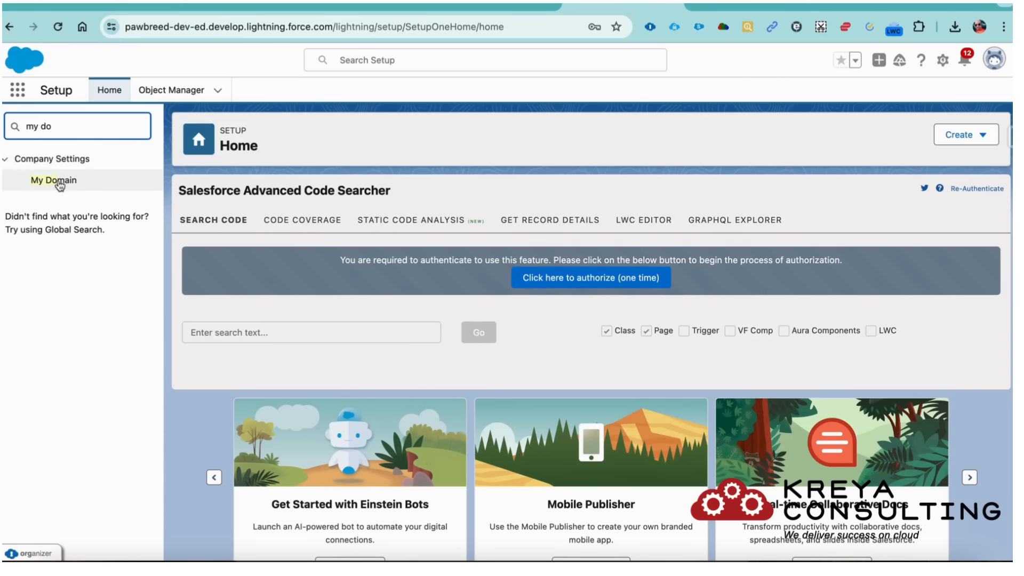
click(58, 181)
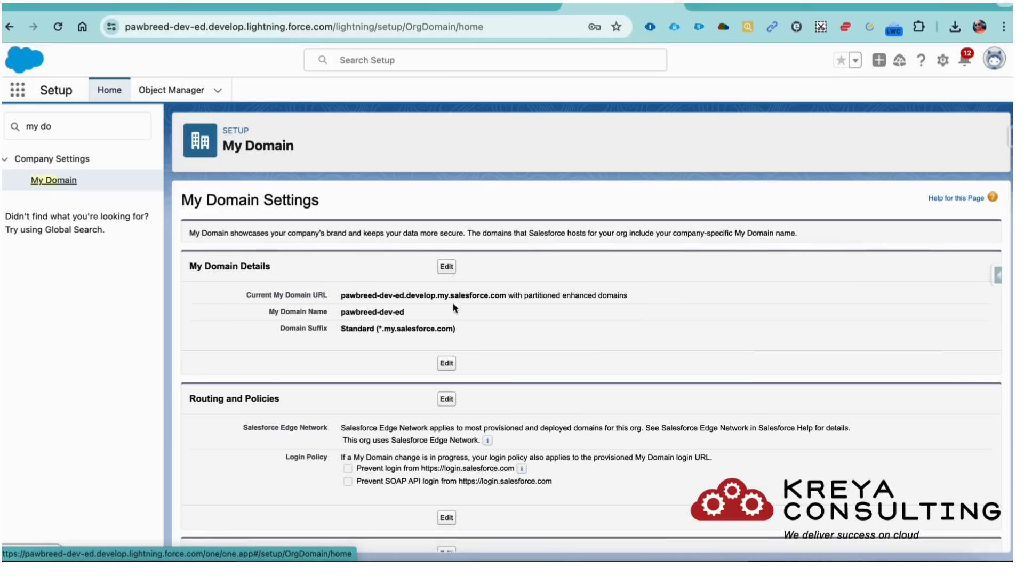
double_click(358, 295)
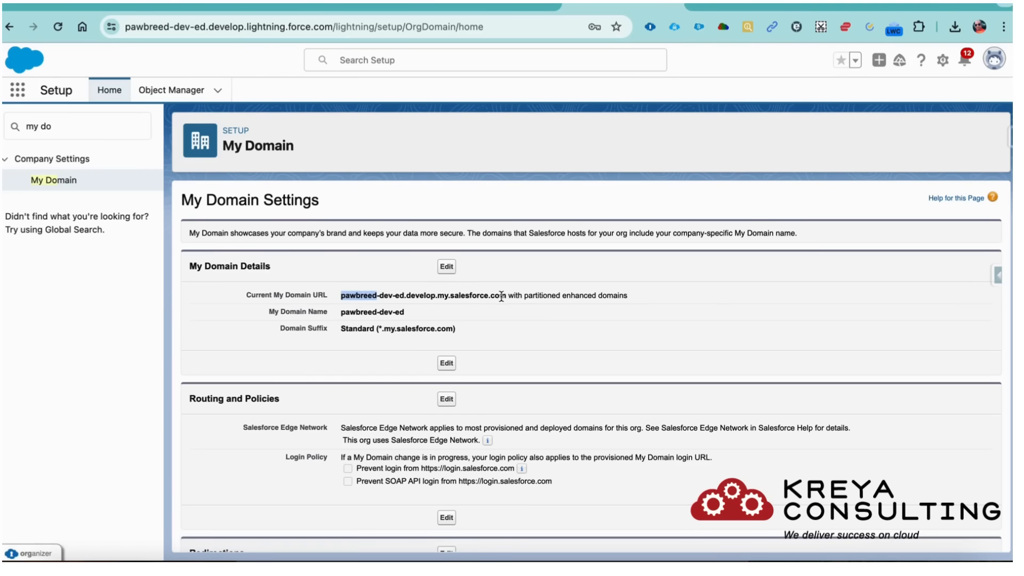
drag(501, 295, 327, 299)
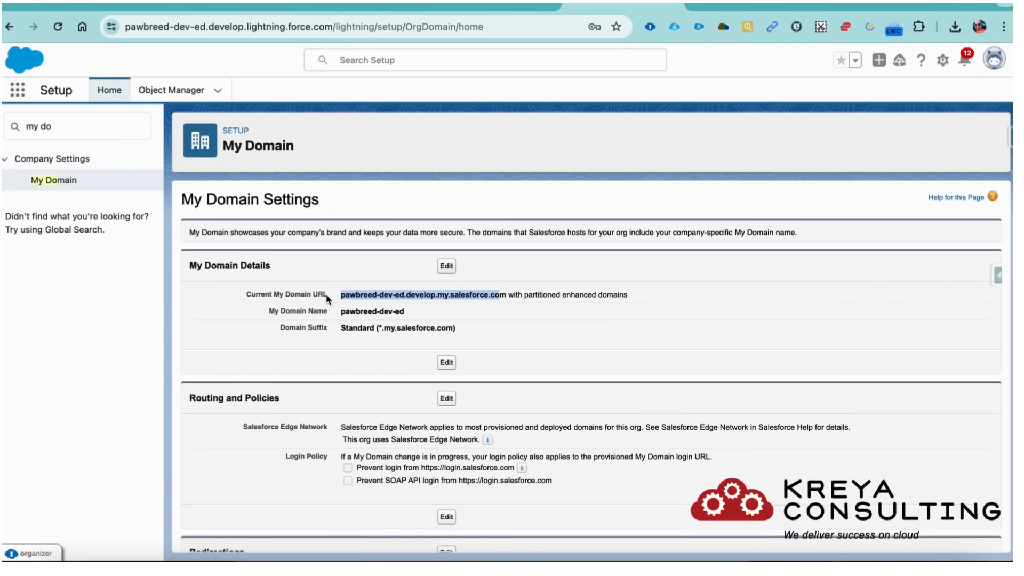
scroll(327, 299, down, 8)
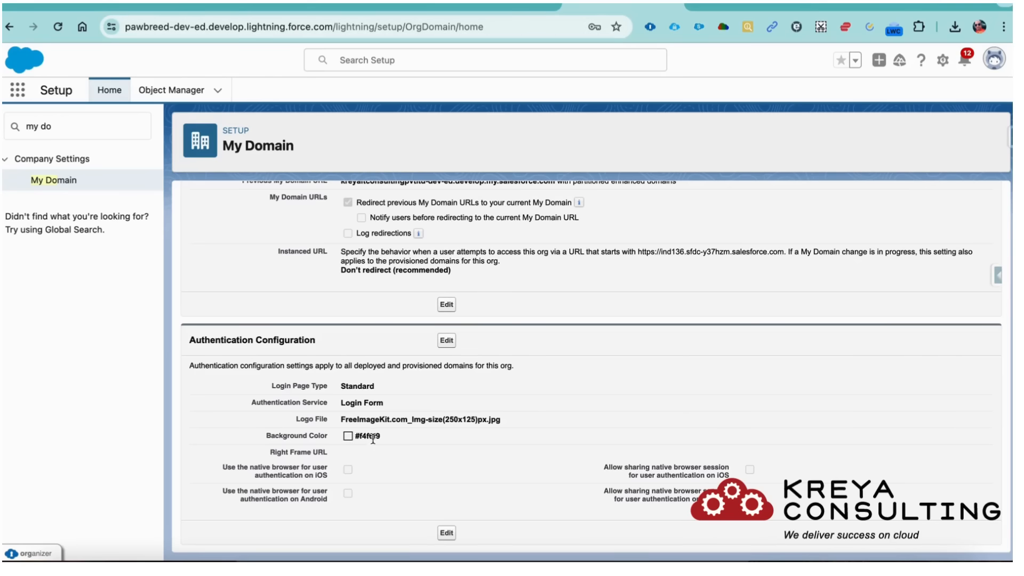
drag(507, 419, 338, 427)
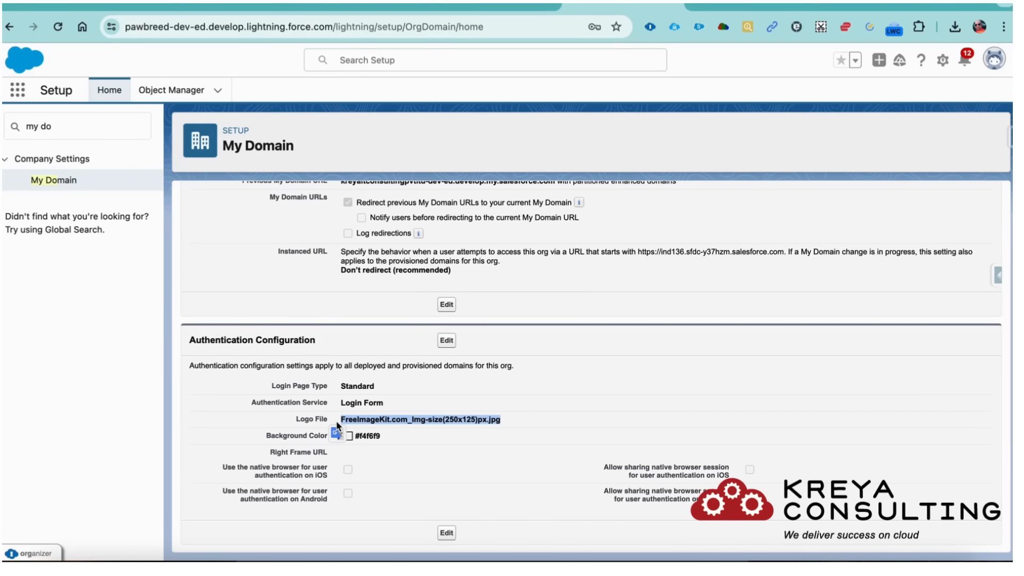
scroll(367, 381, up, 10)
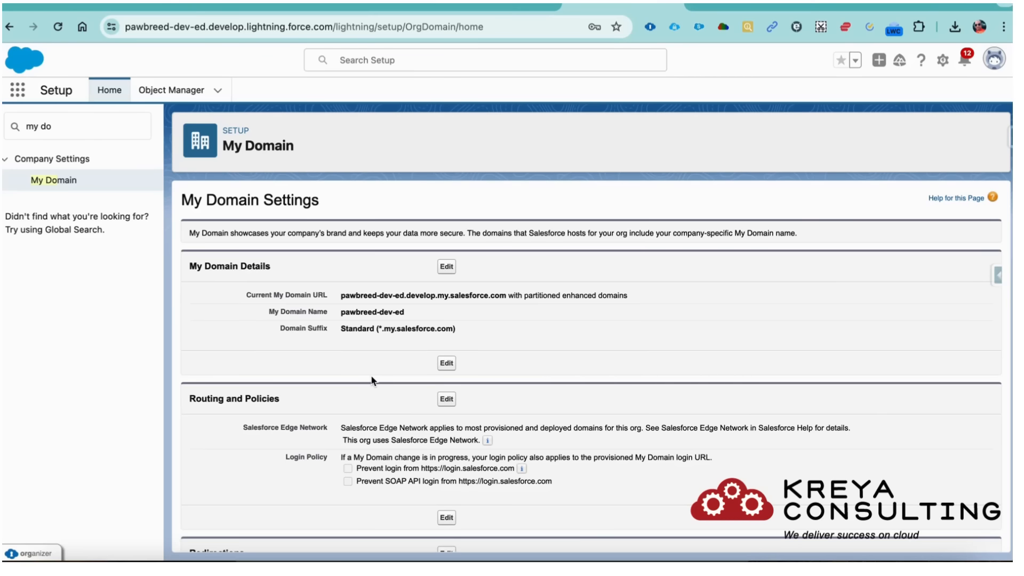
key(super+shift+5)
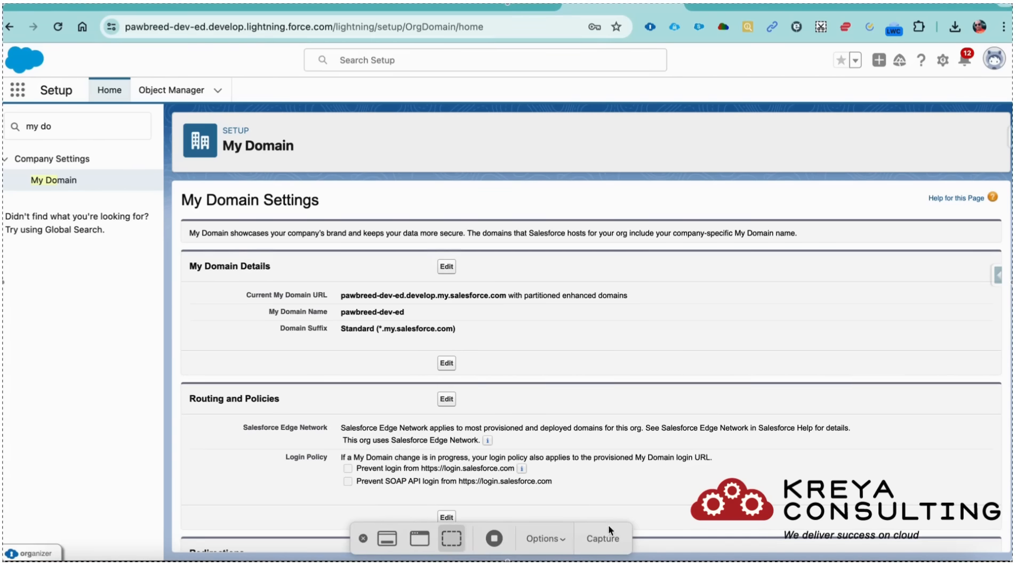
click(493, 538)
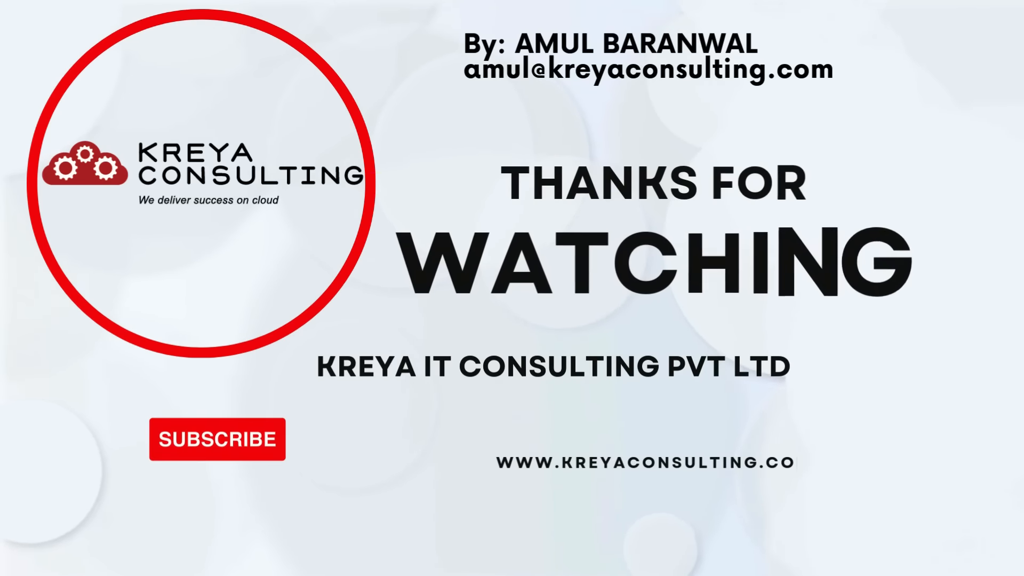